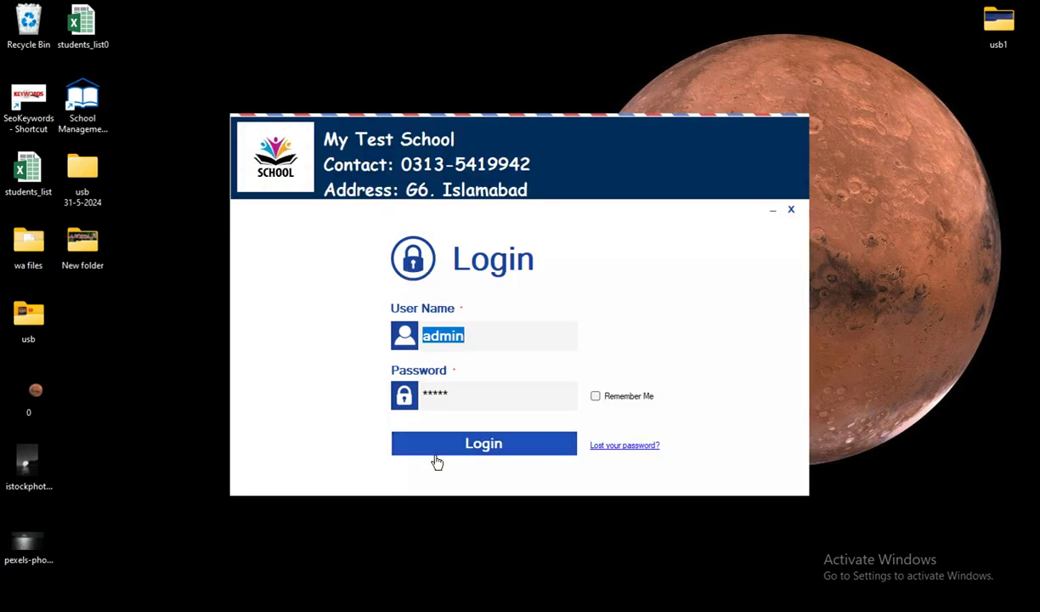
# Log in with the prefilled admin credentials and open the academic year settings
pyautogui.click(440, 443)
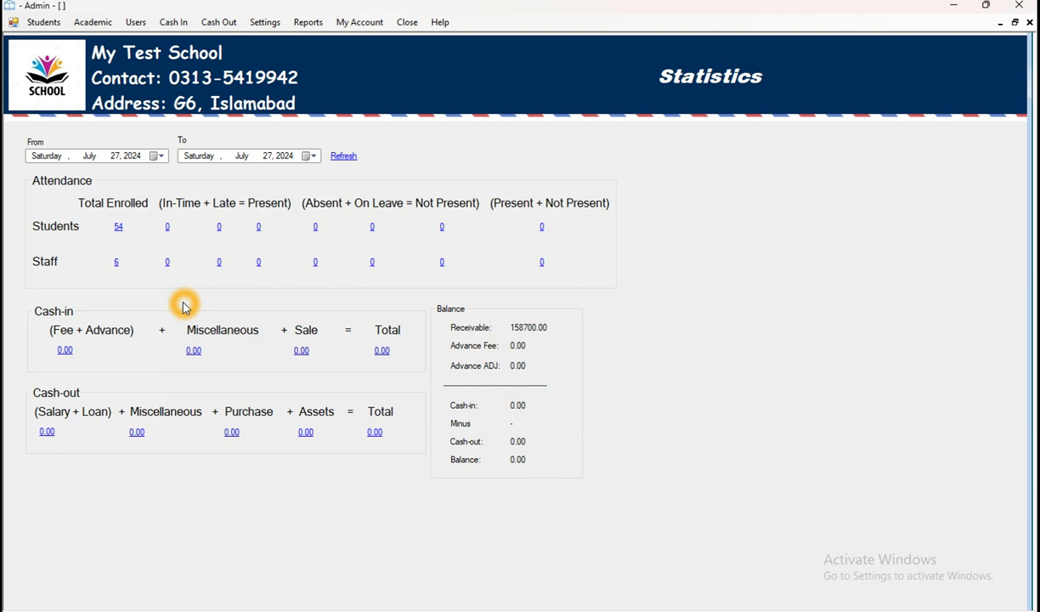
pyautogui.click(92, 22)
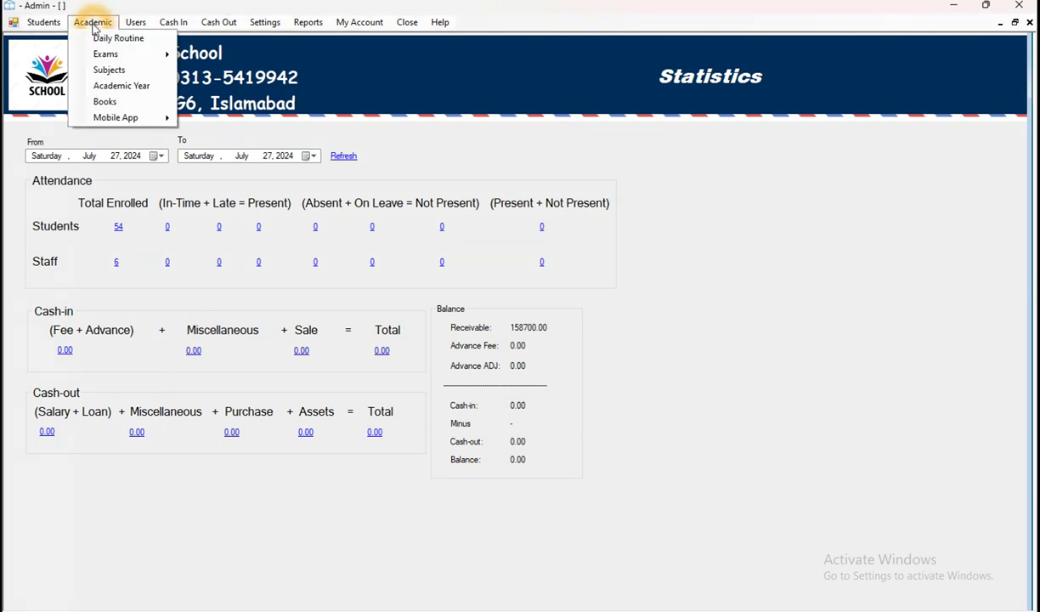
pyautogui.click(106, 86)
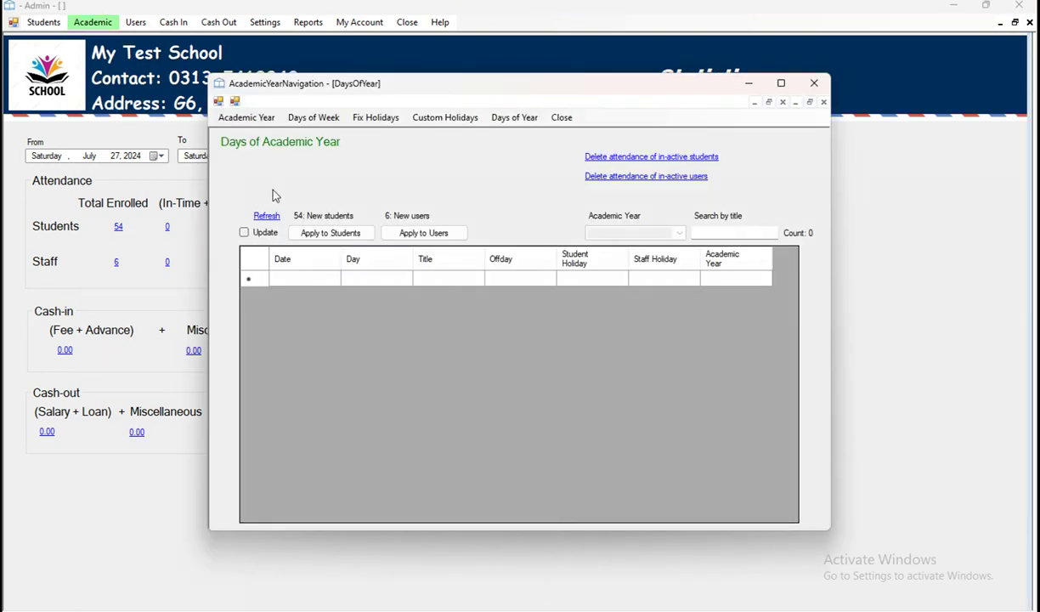
# On the Academic Year form, title the new year 2024-25 and set its start date to March 1, 2024
pyautogui.click(235, 123)
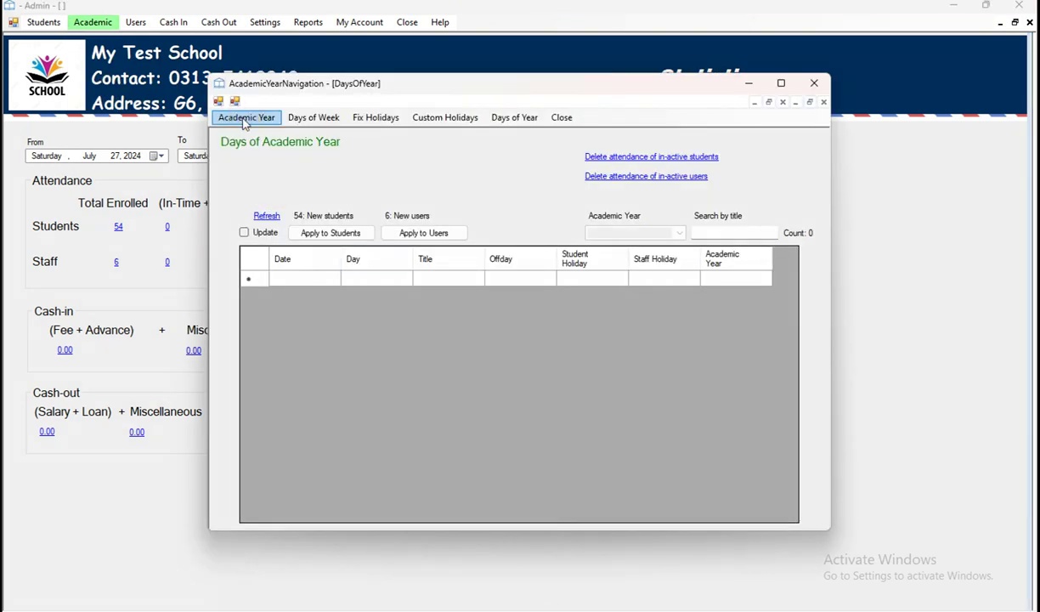
pyautogui.click(245, 121)
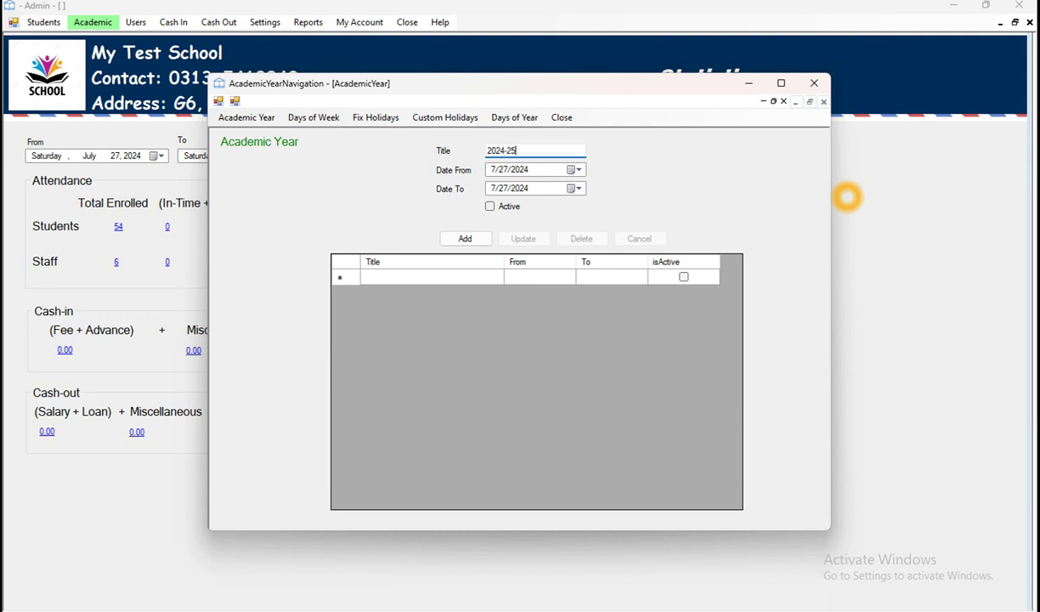
pyautogui.click(572, 170)
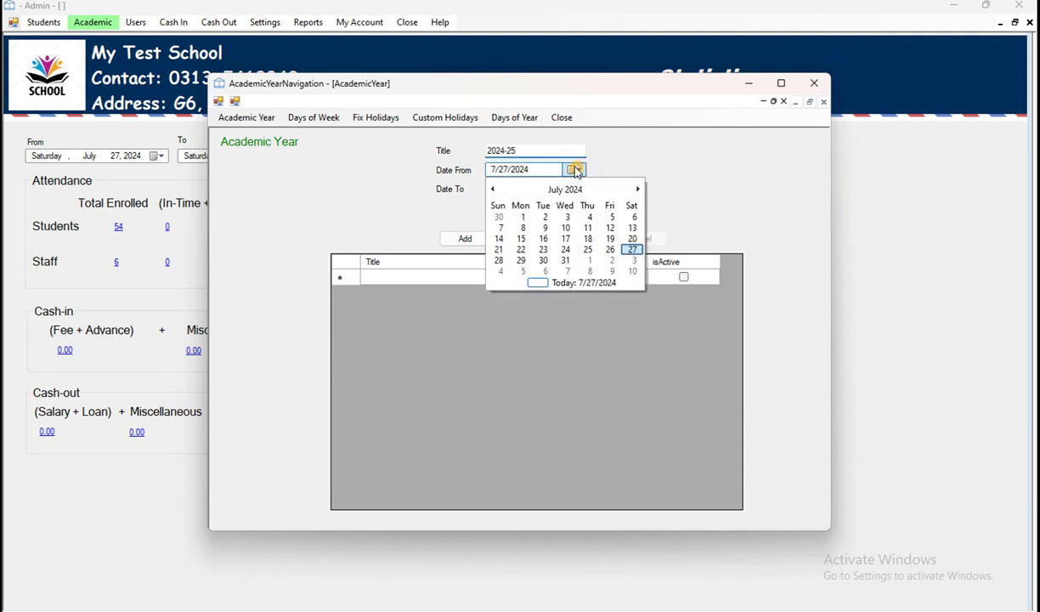
pyautogui.click(565, 189)
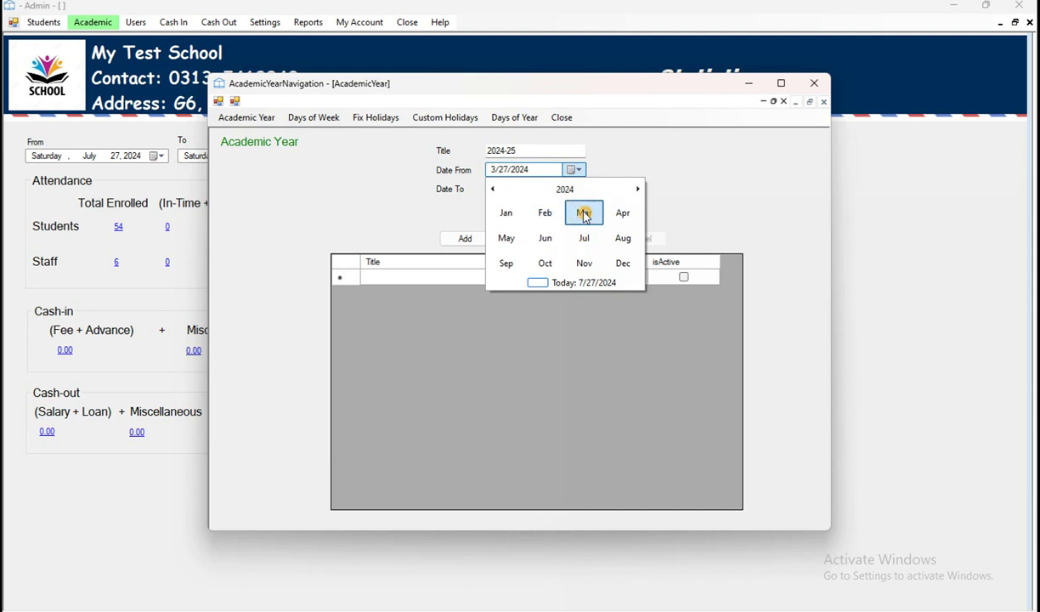
pyautogui.click(583, 213)
pyautogui.click(611, 217)
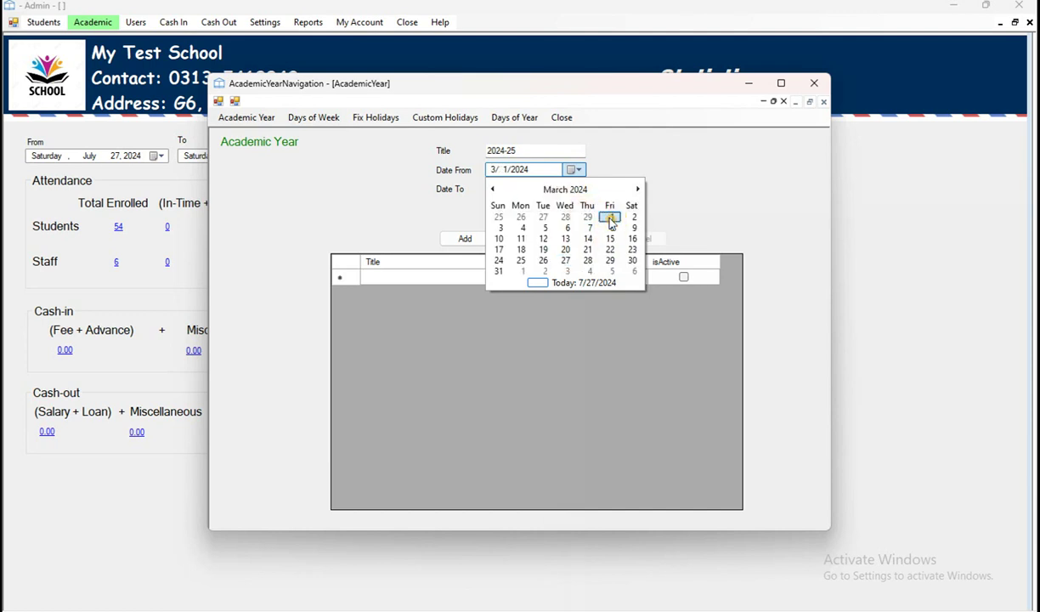
# Change the academic year's start date to February 1, 2024
pyautogui.click(578, 170)
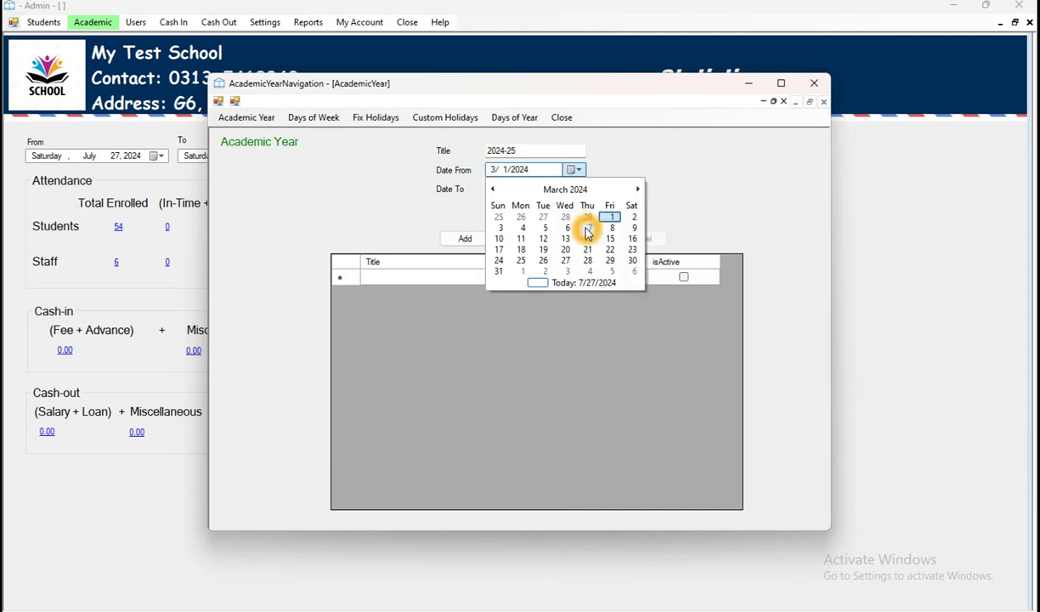
pyautogui.click(492, 190)
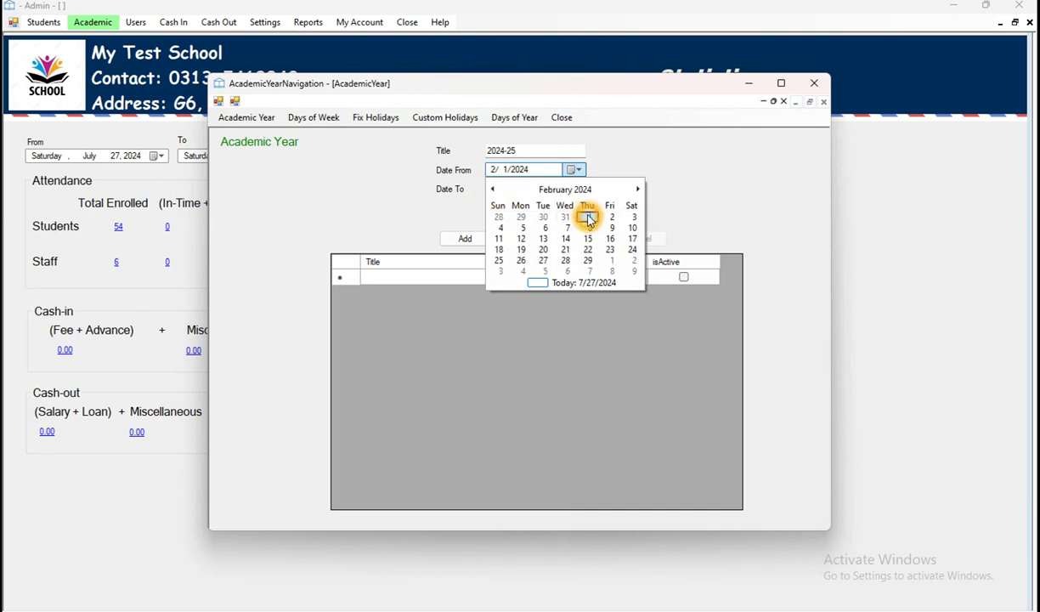
pyautogui.click(586, 218)
# Set the academic year's end date to January 31, 2025
pyautogui.click(574, 190)
pyautogui.click(571, 208)
pyautogui.click(636, 211)
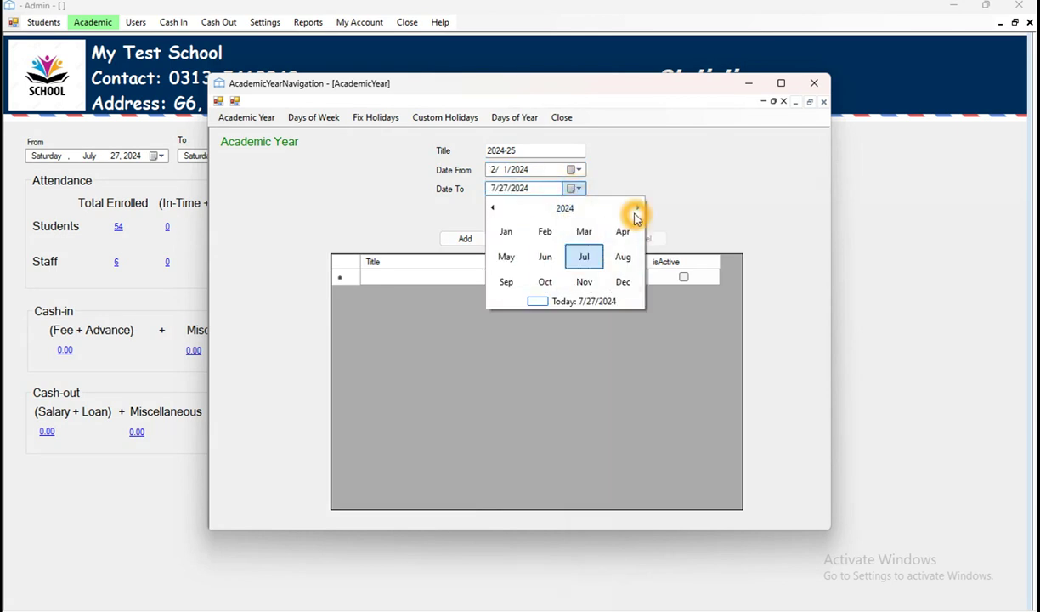
pyautogui.click(638, 209)
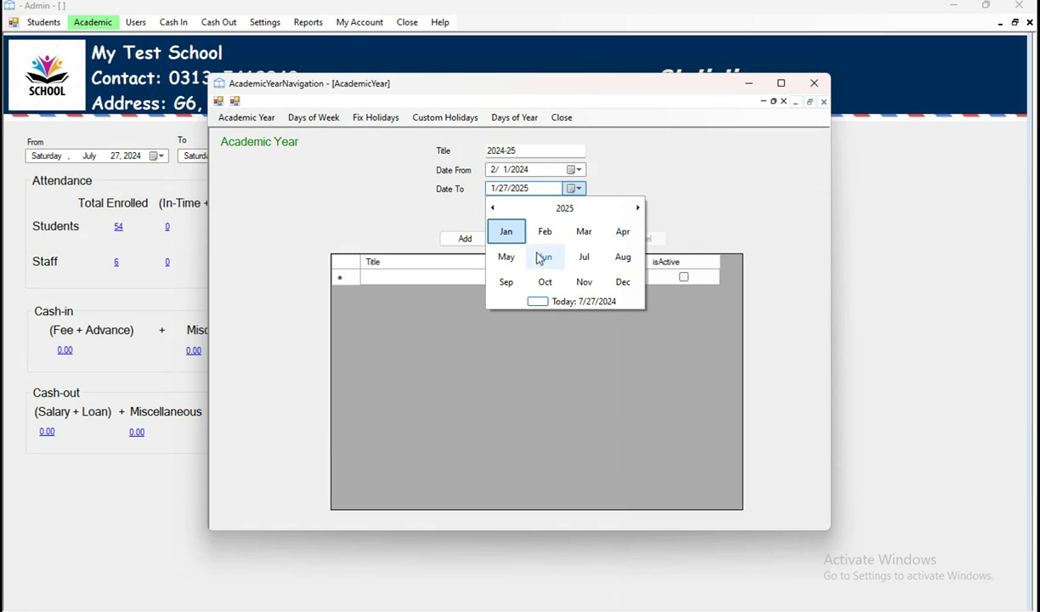
pyautogui.click(505, 231)
pyautogui.click(609, 281)
# Mark the 2024-25 academic year as active and add the record
pyautogui.click(513, 210)
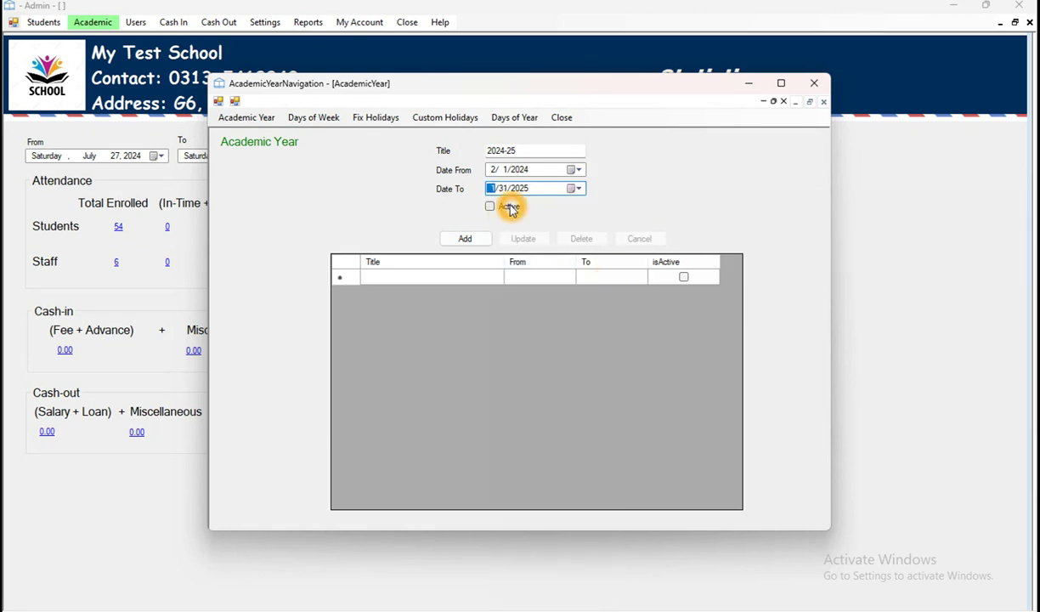
pyautogui.click(471, 242)
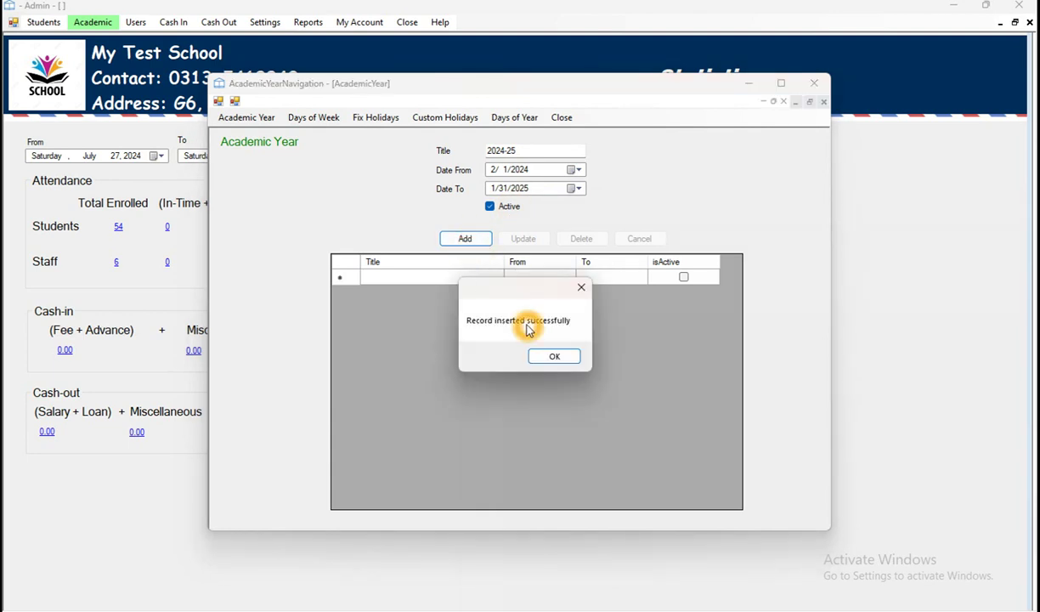
pyautogui.click(557, 362)
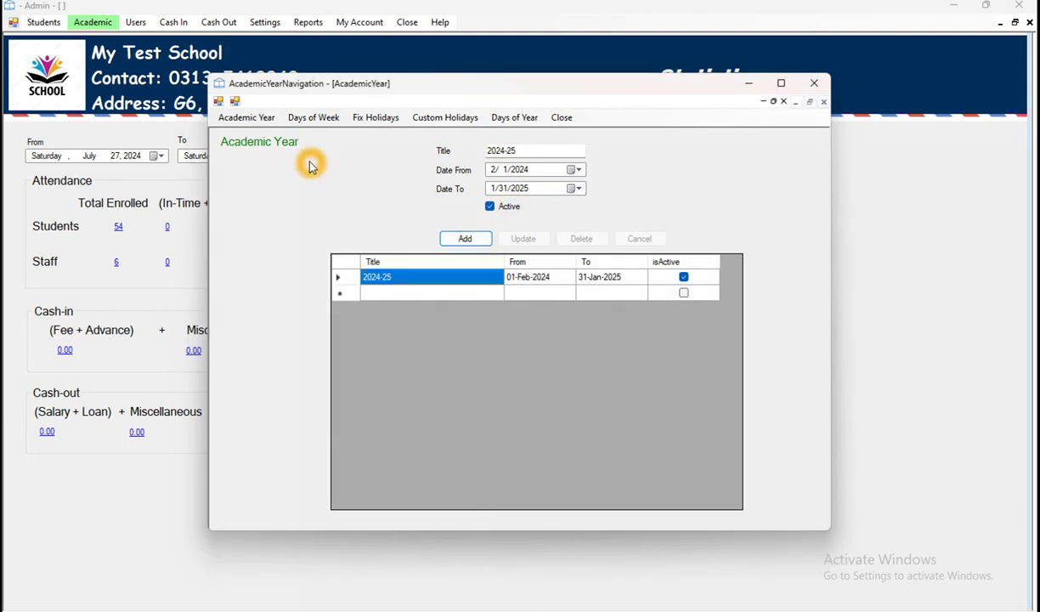
# Open the Days of Week form, load Saturday for editing and clear its Offday option
pyautogui.click(313, 118)
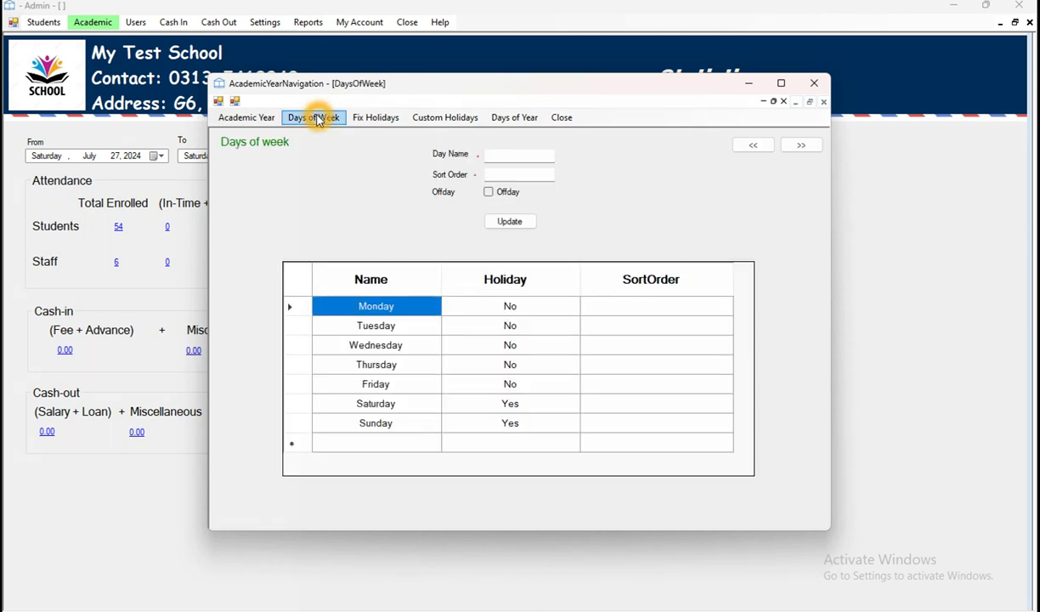
pyautogui.click(514, 408)
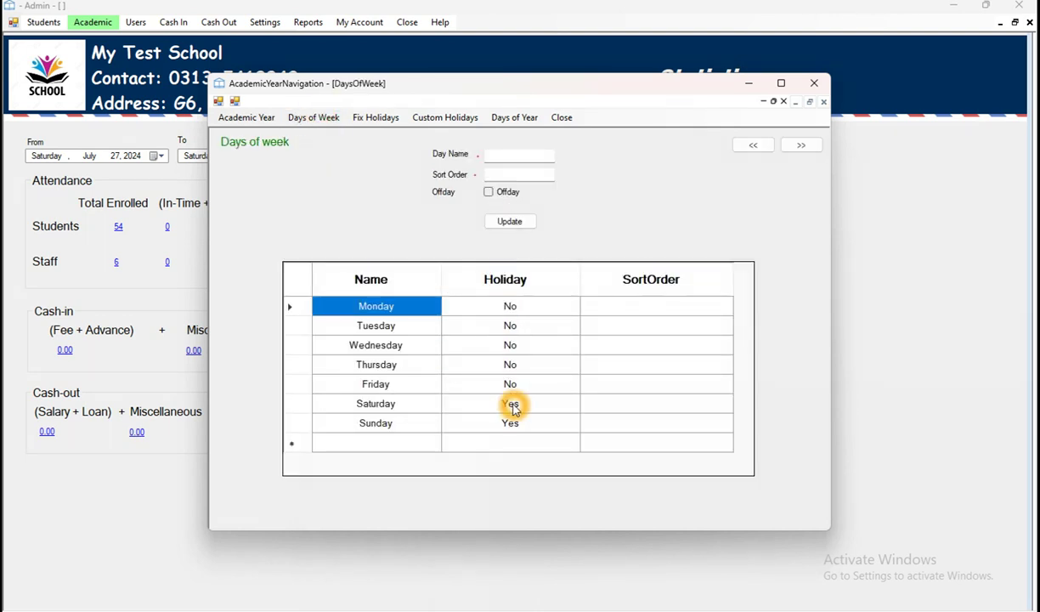
pyautogui.click(292, 402)
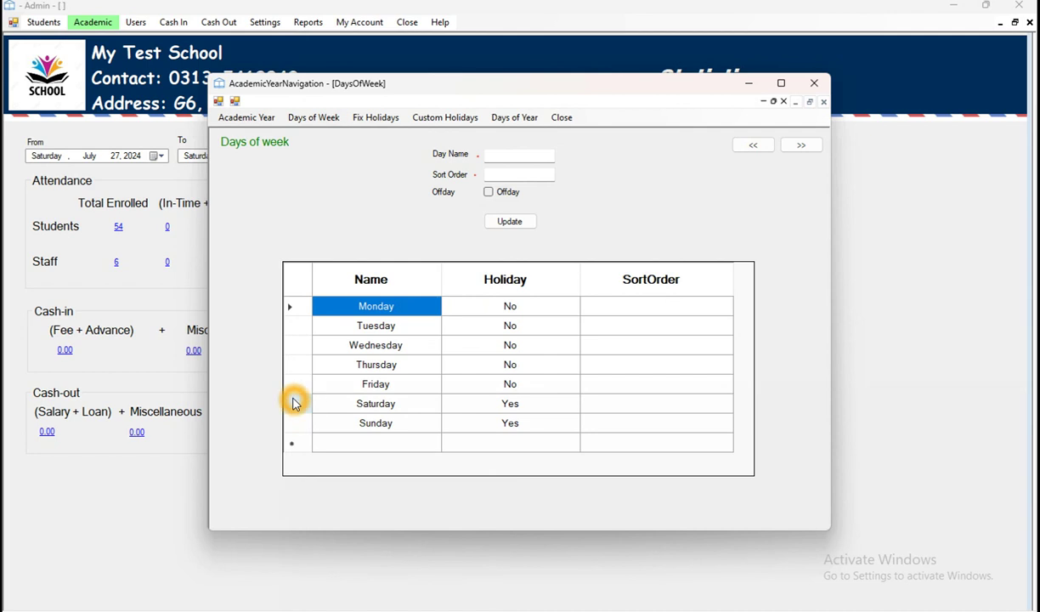
pyautogui.click(453, 232)
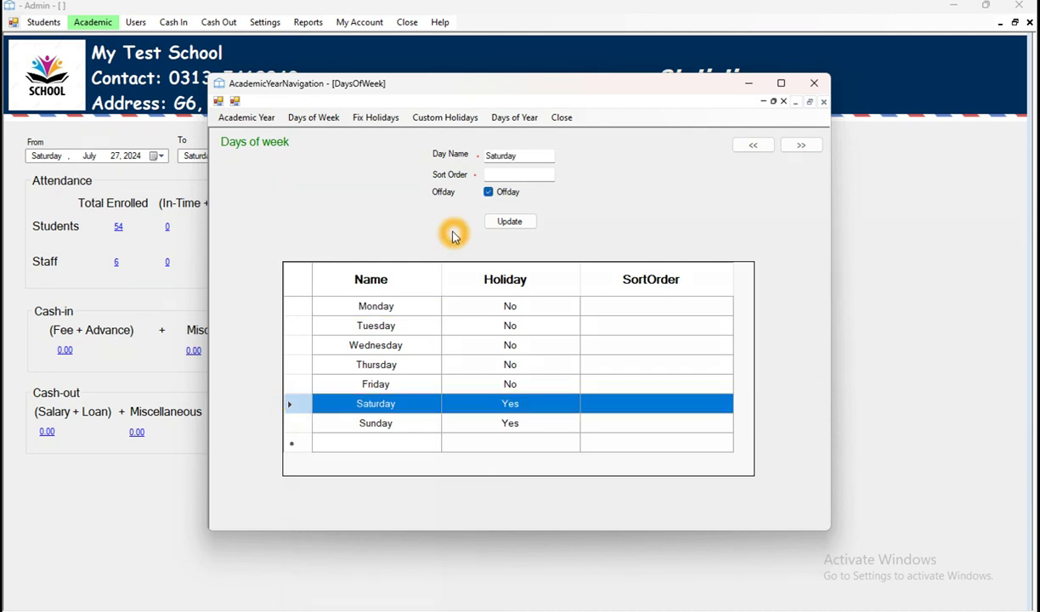
pyautogui.click(489, 194)
pyautogui.click(495, 193)
pyautogui.click(471, 202)
pyautogui.click(489, 195)
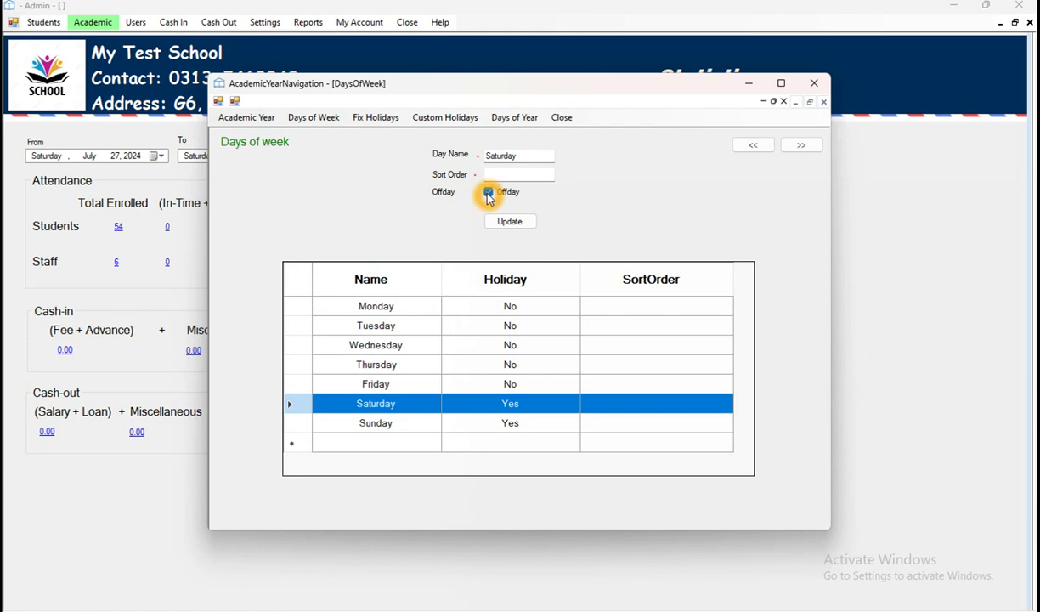
pyautogui.click(490, 194)
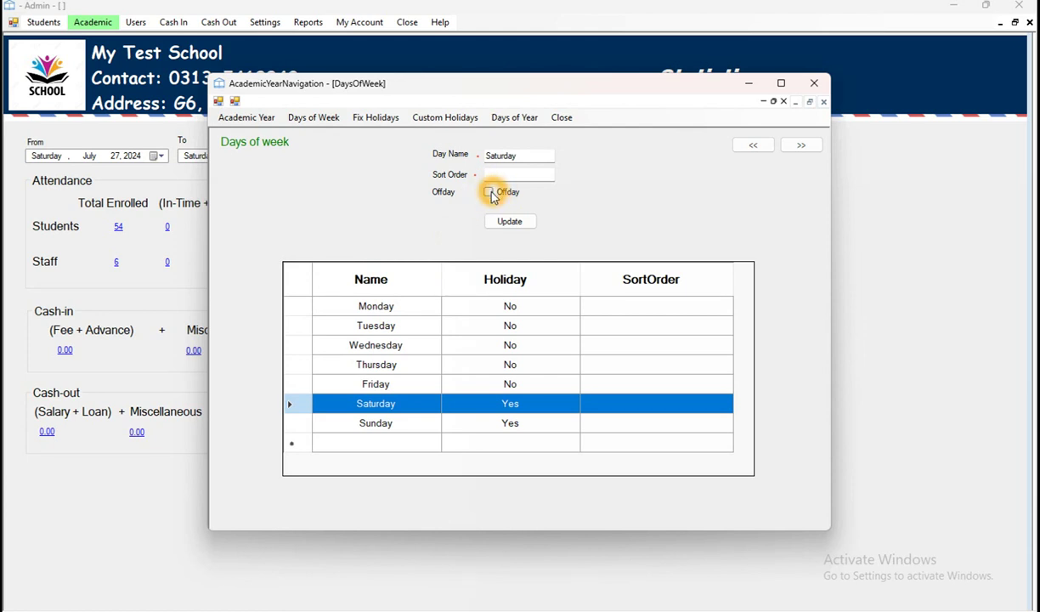
# Set Saturday's sort order to 6 and save the updated day
pyautogui.click(496, 176)
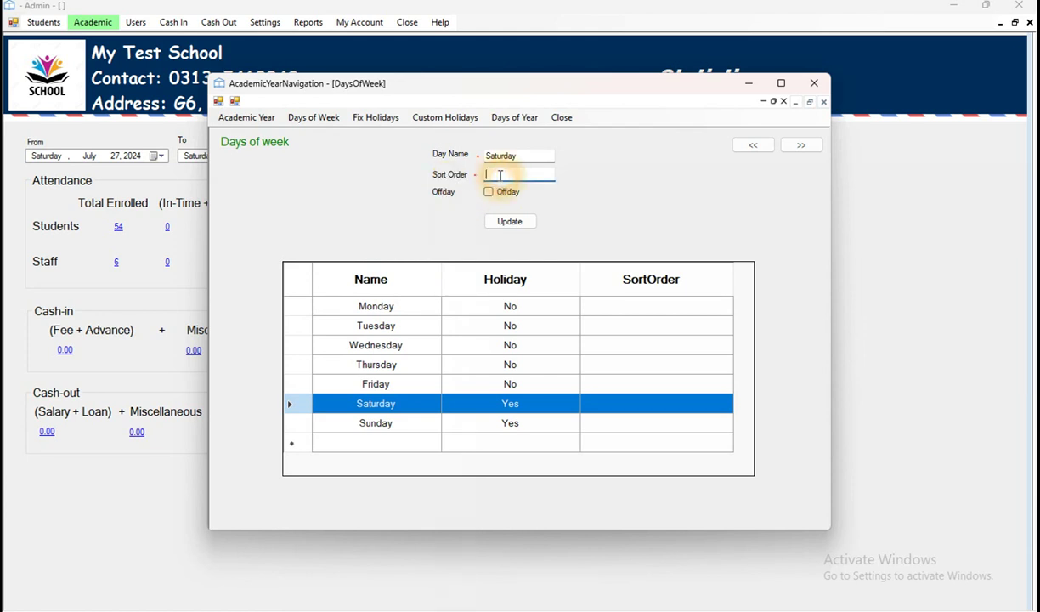
pyautogui.click(536, 178)
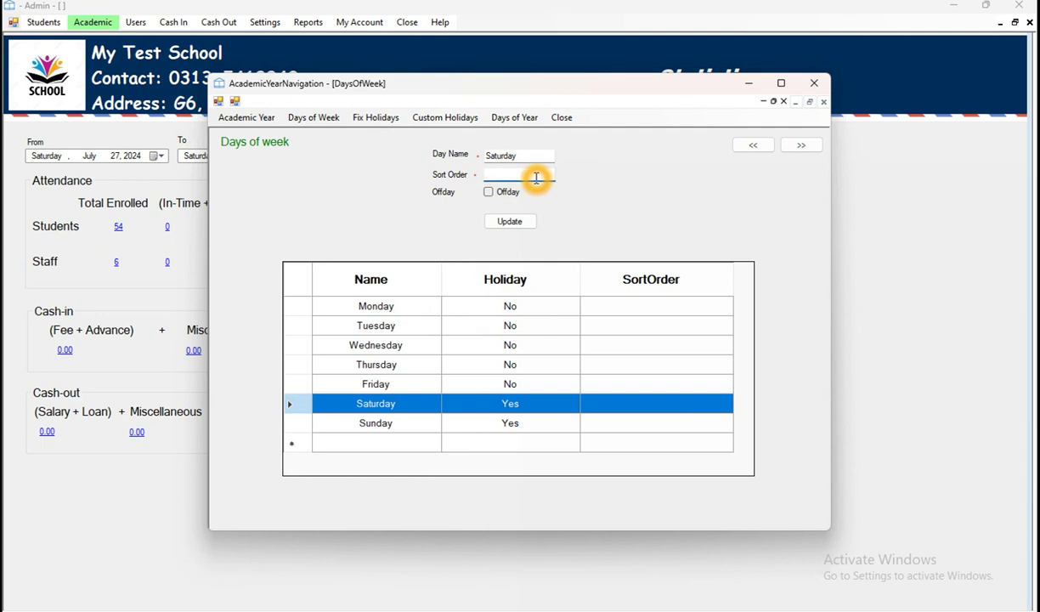
pyautogui.click(512, 222)
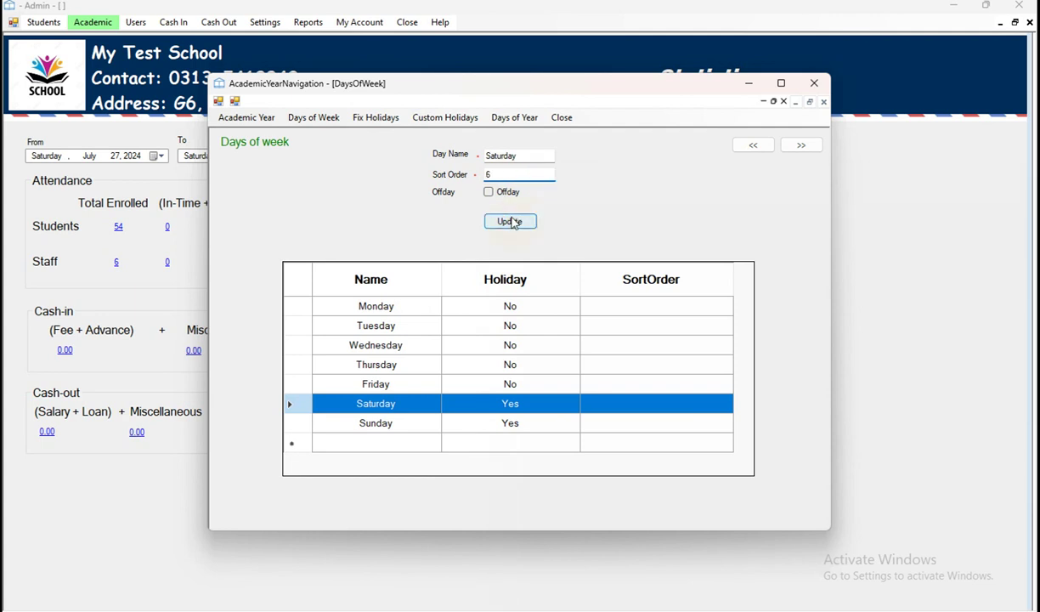
pyautogui.click(555, 358)
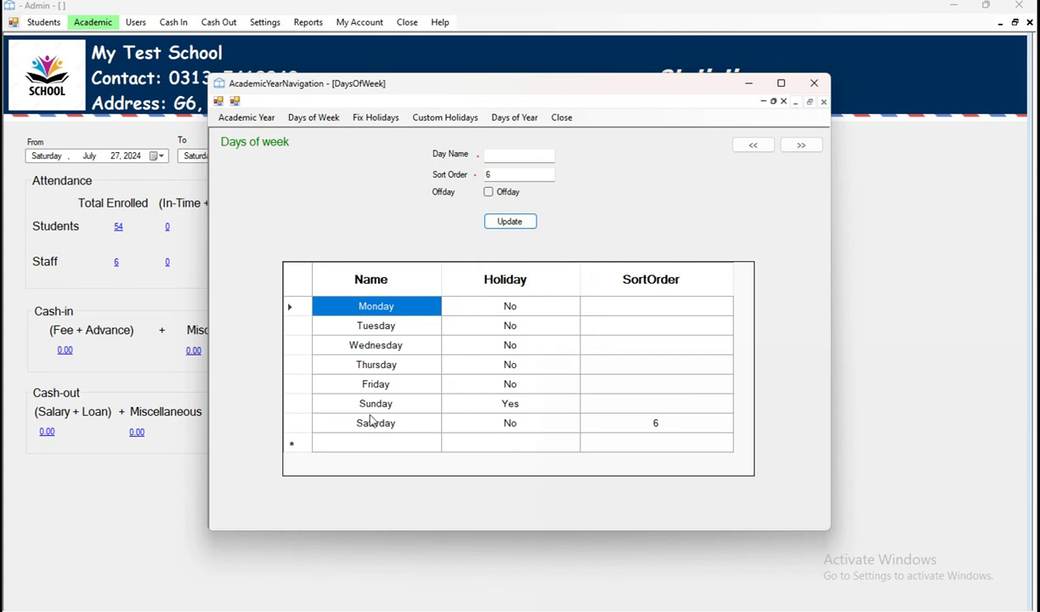
pyautogui.click(511, 407)
# On the Fix Holidays form, enter a holiday titled Independence day with day 14 and month August
pyautogui.click(366, 124)
pyautogui.click(373, 124)
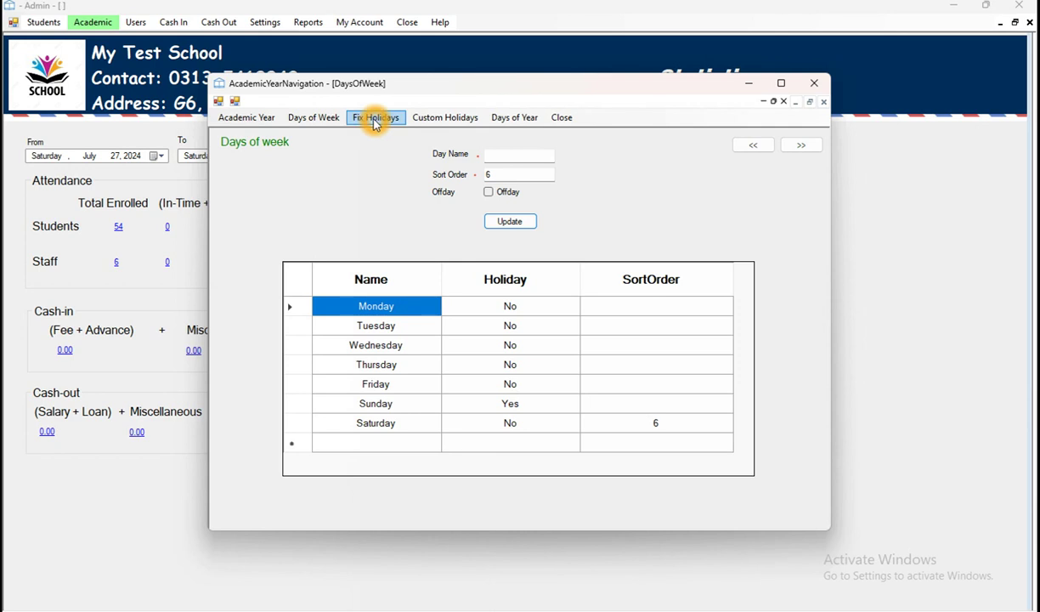
pyautogui.click(307, 210)
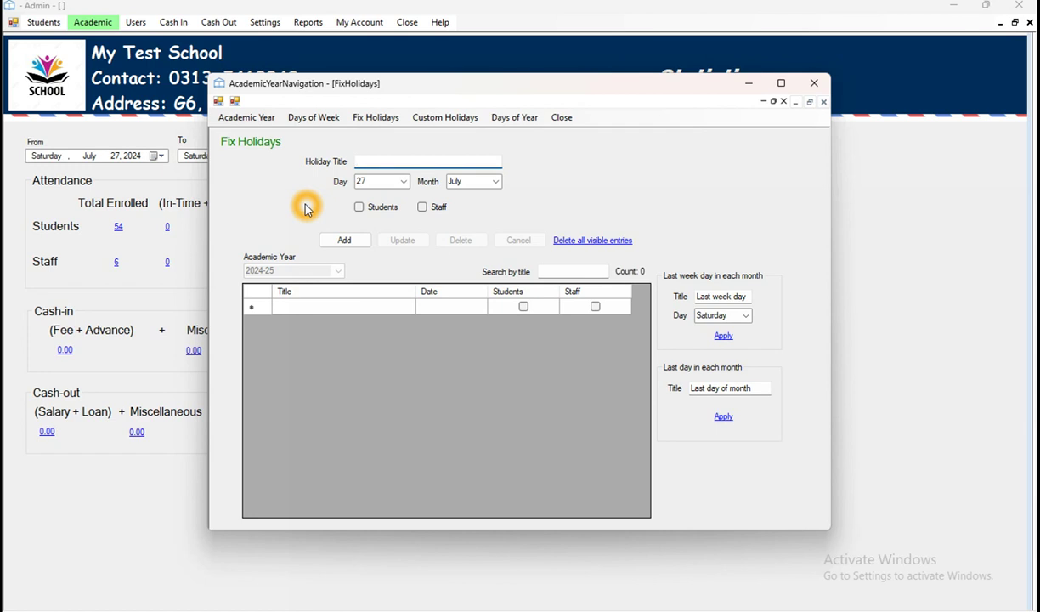
pyautogui.write('independence dayI')
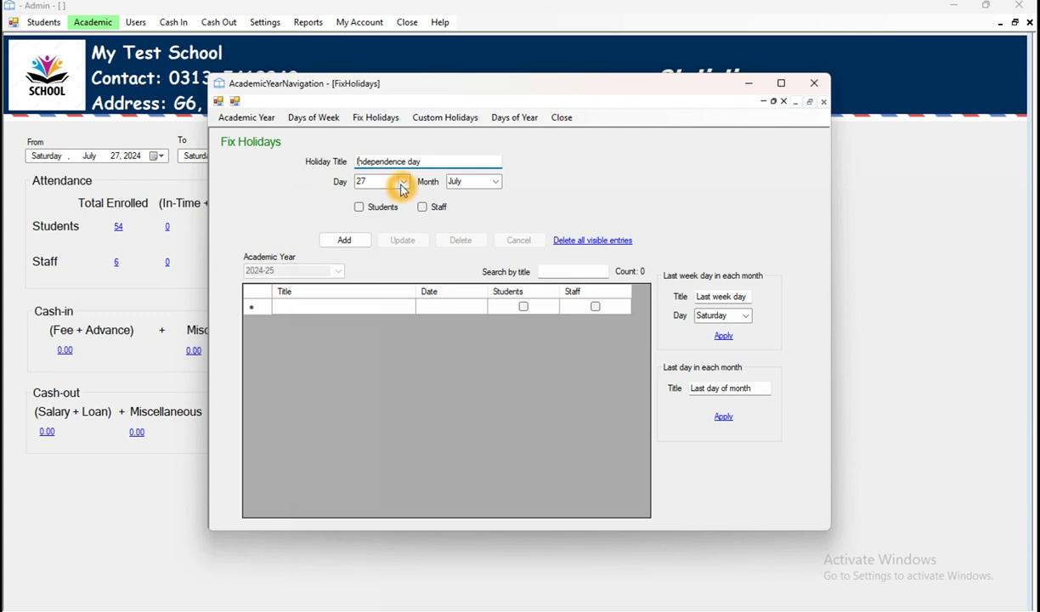
pyautogui.click(403, 182)
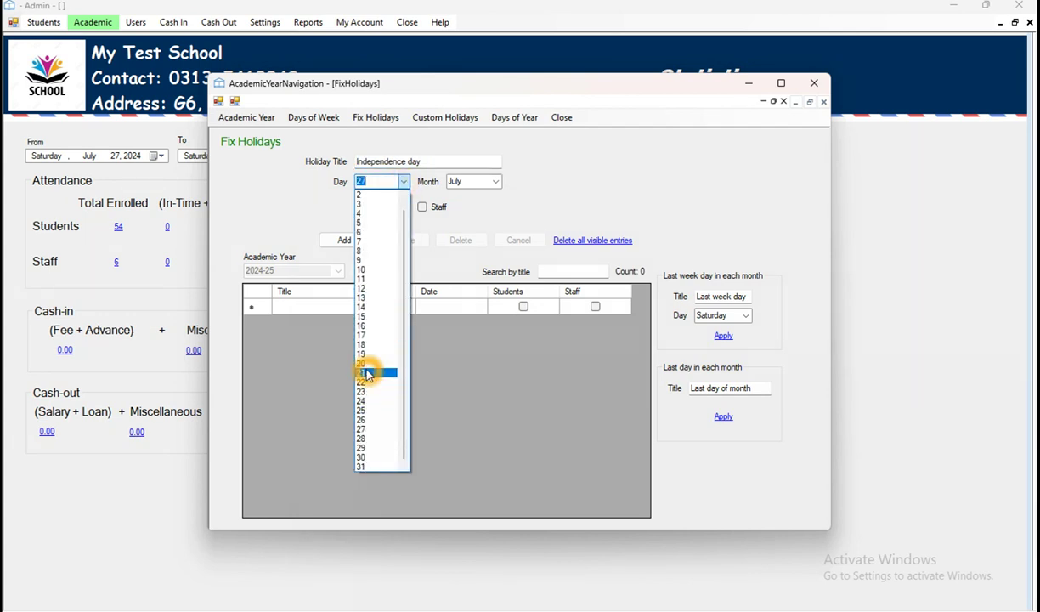
pyautogui.click(362, 309)
pyautogui.click(495, 182)
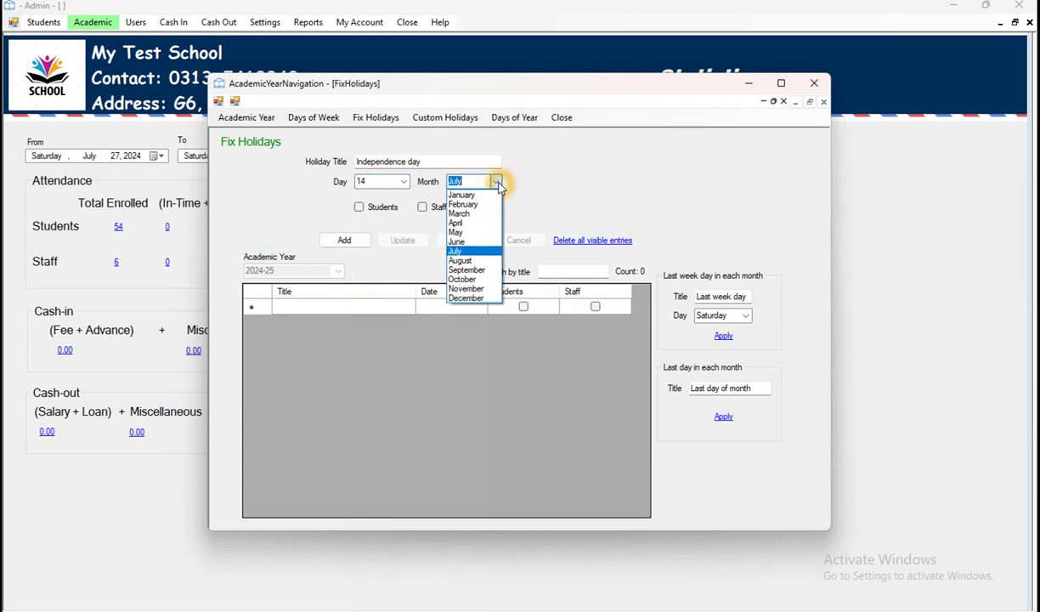
pyautogui.click(473, 261)
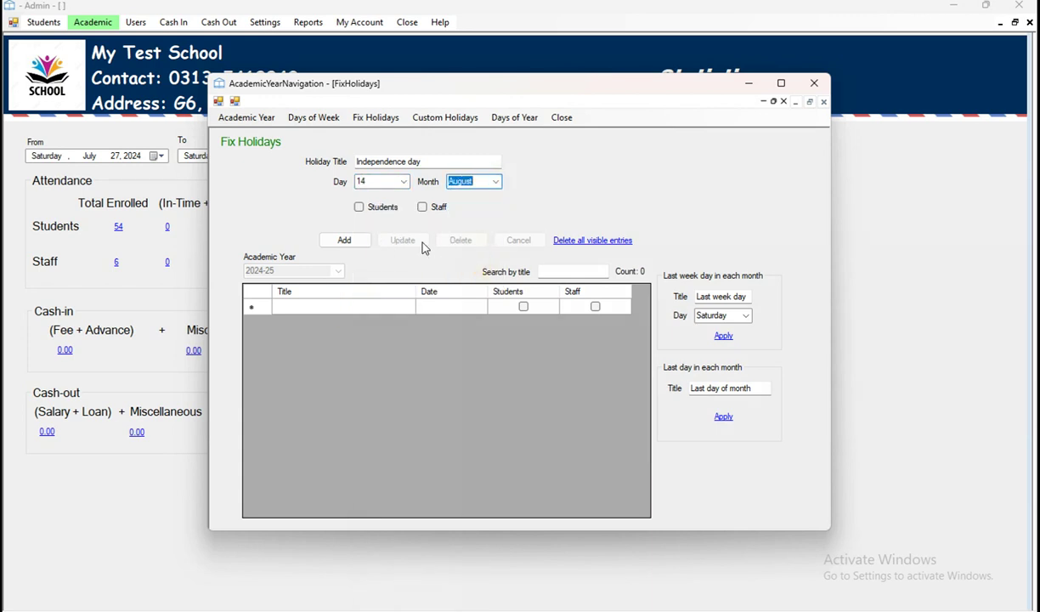
# Select Students and Staff for the Independence day holiday, and clear the Students selection again
pyautogui.click(288, 216)
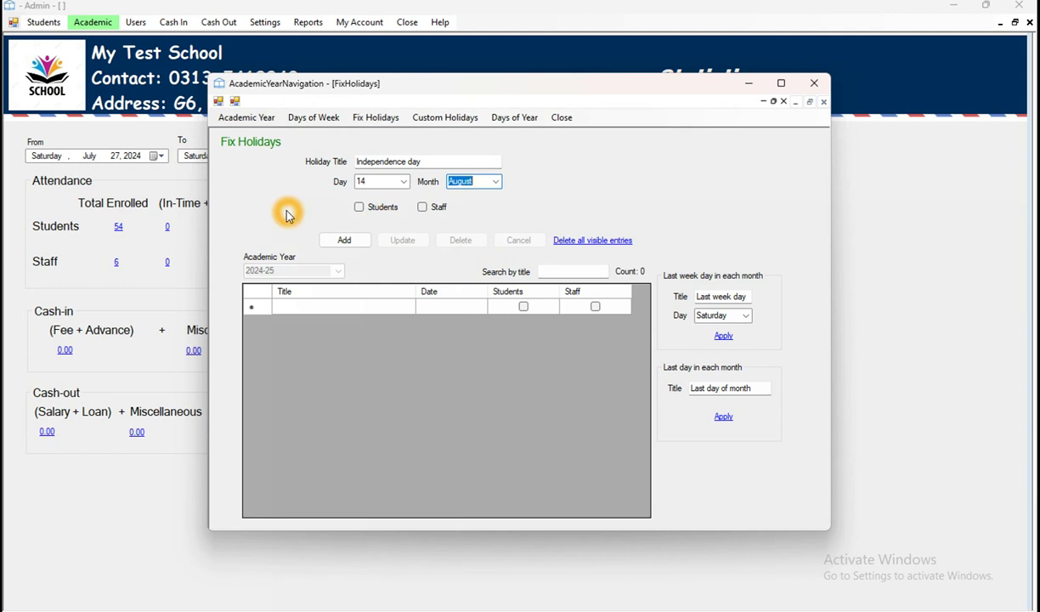
pyautogui.click(381, 210)
pyautogui.click(389, 215)
pyautogui.click(425, 213)
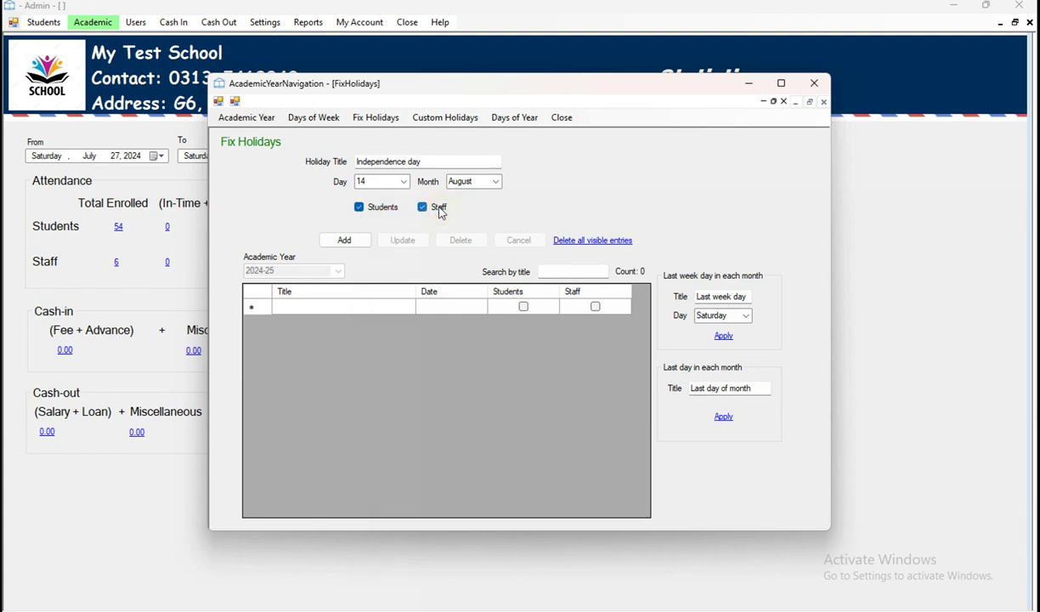
pyautogui.click(344, 213)
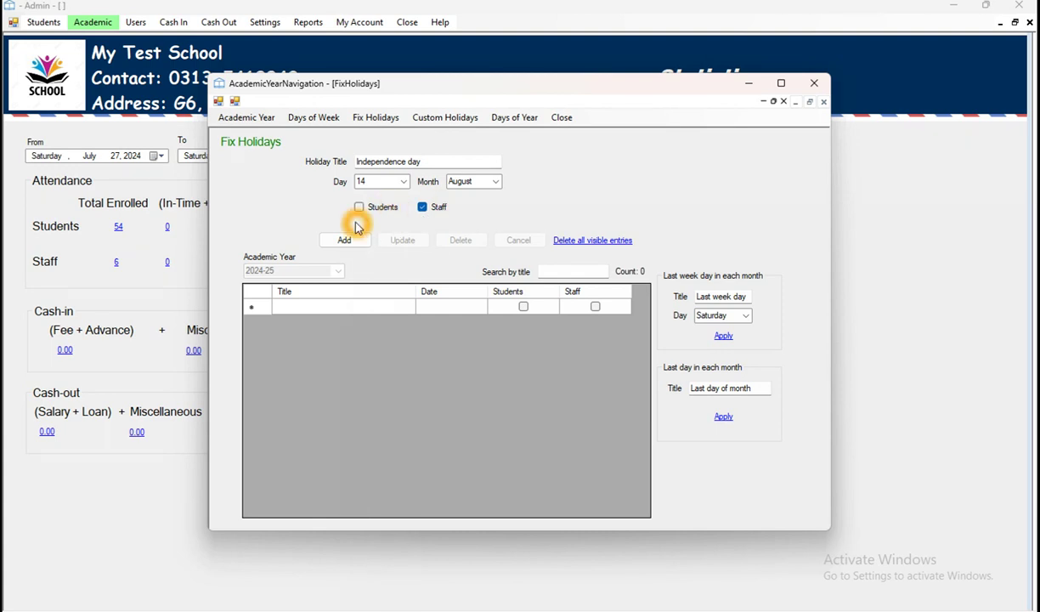
pyautogui.click(335, 219)
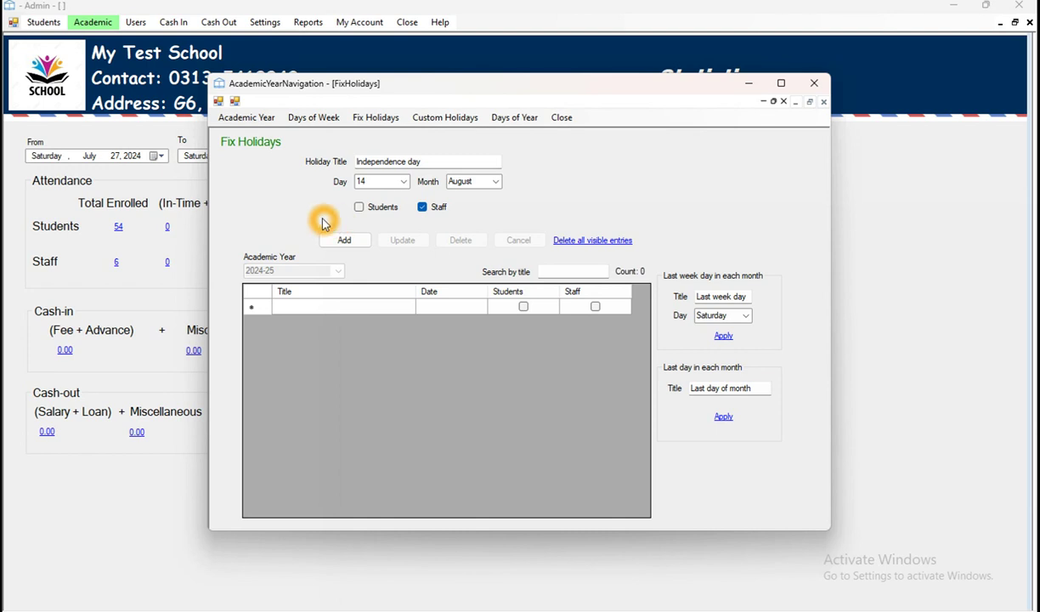
# Include Students in the Independence day holiday and add it to the fixed holidays list
pyautogui.click(360, 207)
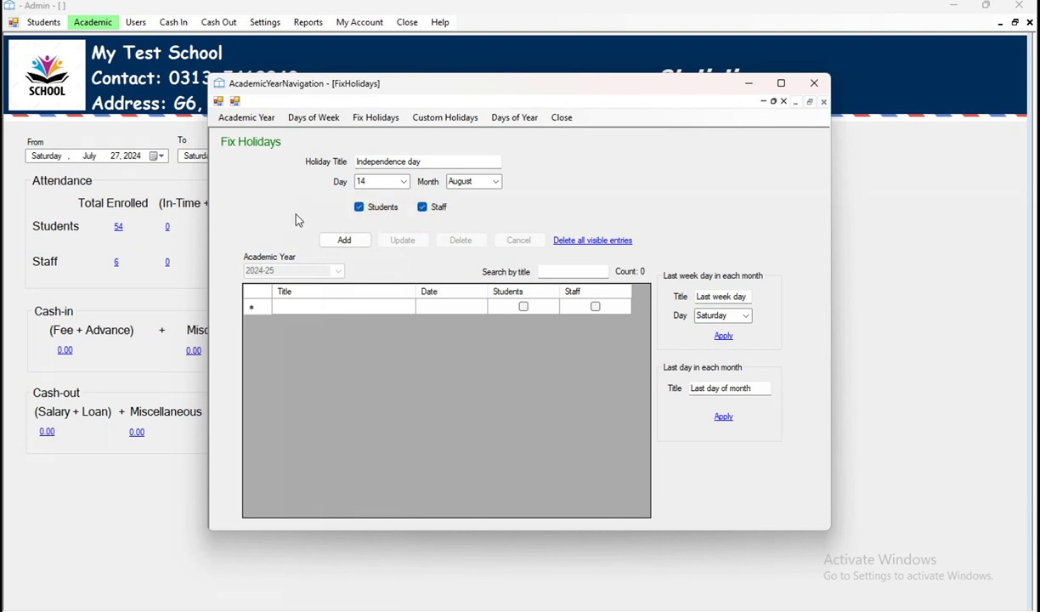
pyautogui.click(339, 242)
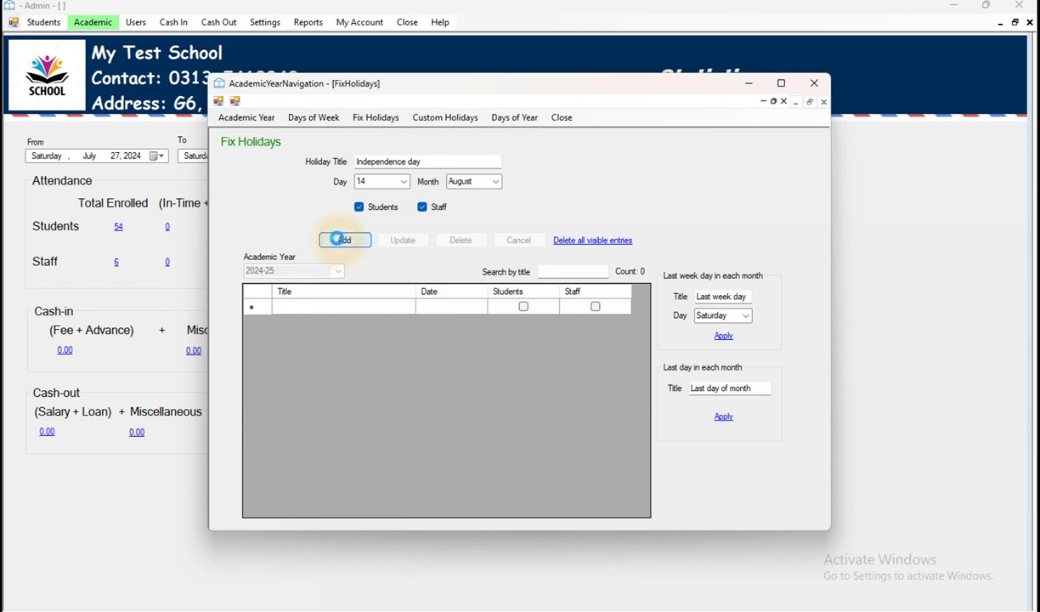
pyautogui.click(564, 355)
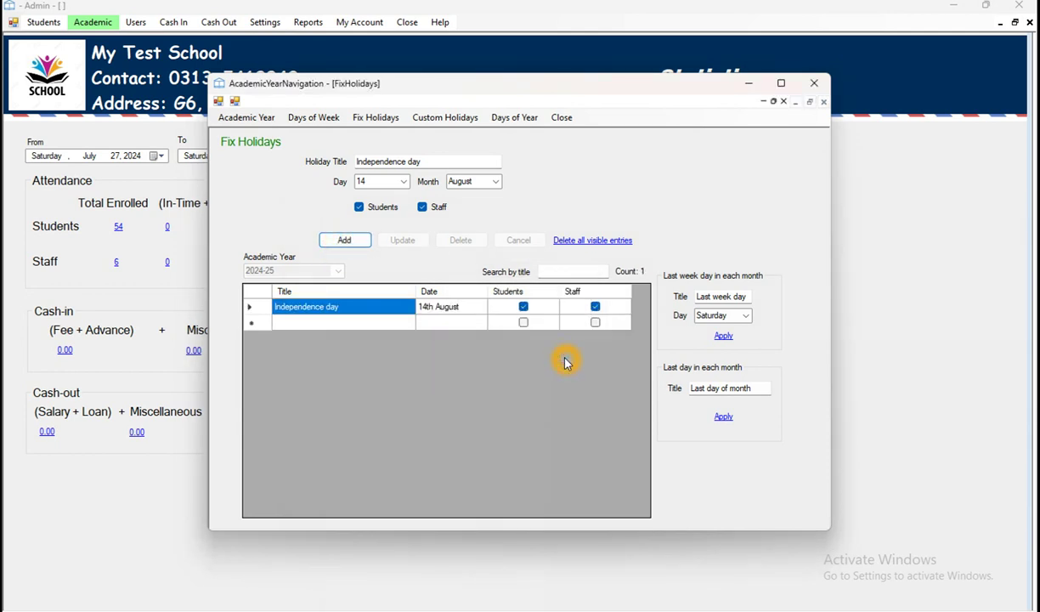
pyautogui.click(294, 304)
pyautogui.click(292, 254)
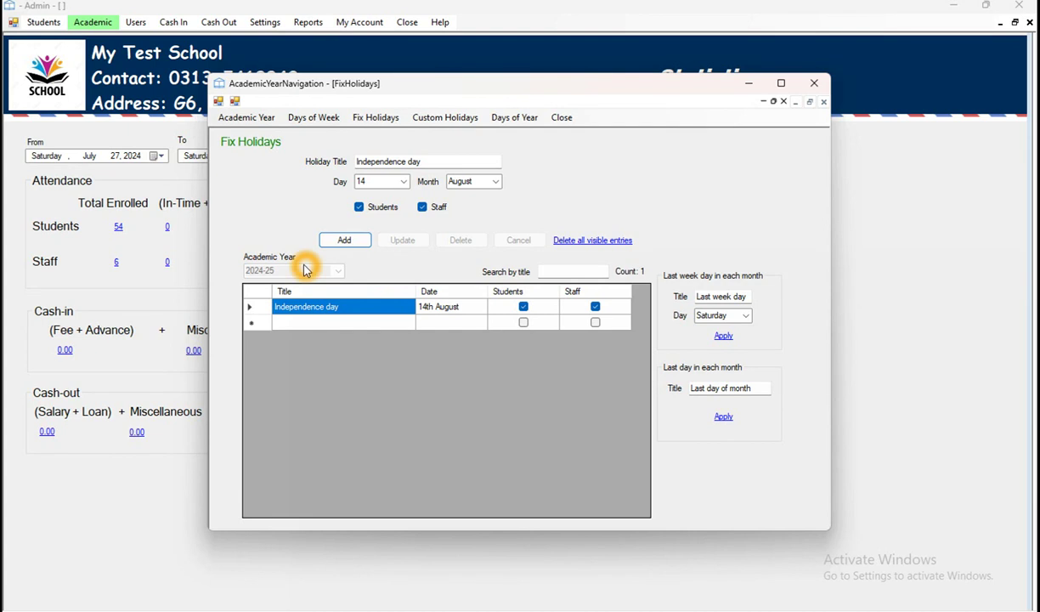
pyautogui.click(295, 344)
pyautogui.click(425, 314)
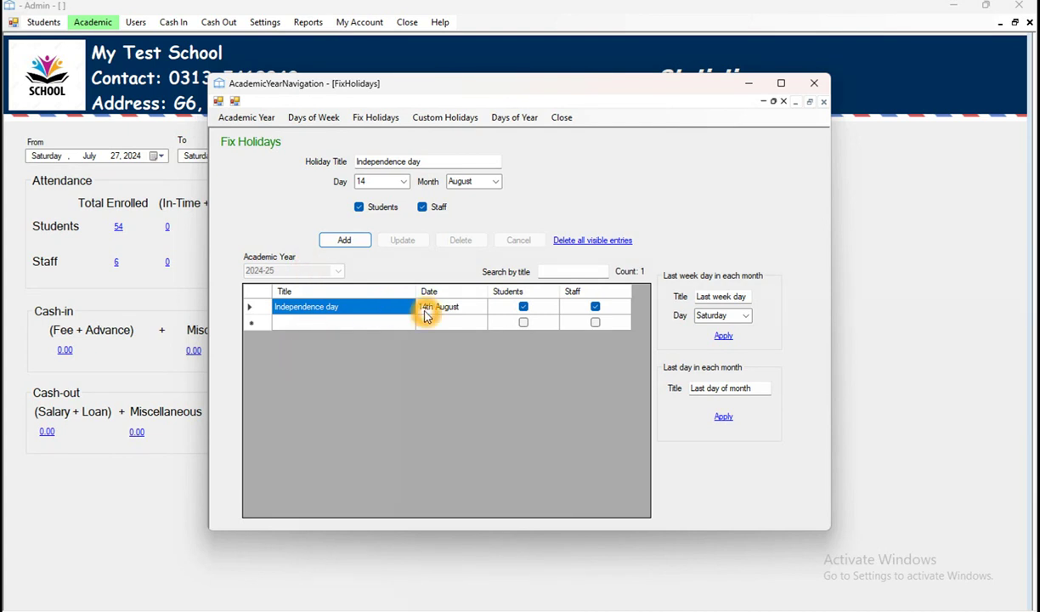
# On the Custom Holidays form, enter a holiday titled Eid Holidays with the start date 9/10/2024
pyautogui.click(445, 118)
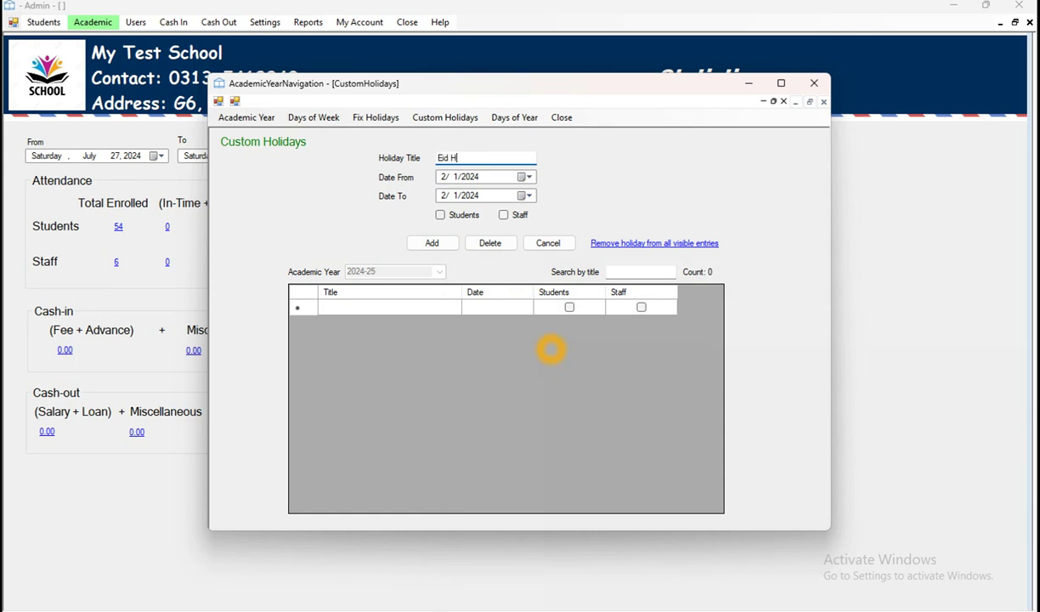
pyautogui.write('da')
pyautogui.click(526, 179)
pyautogui.scroll(-1, 518, 192)
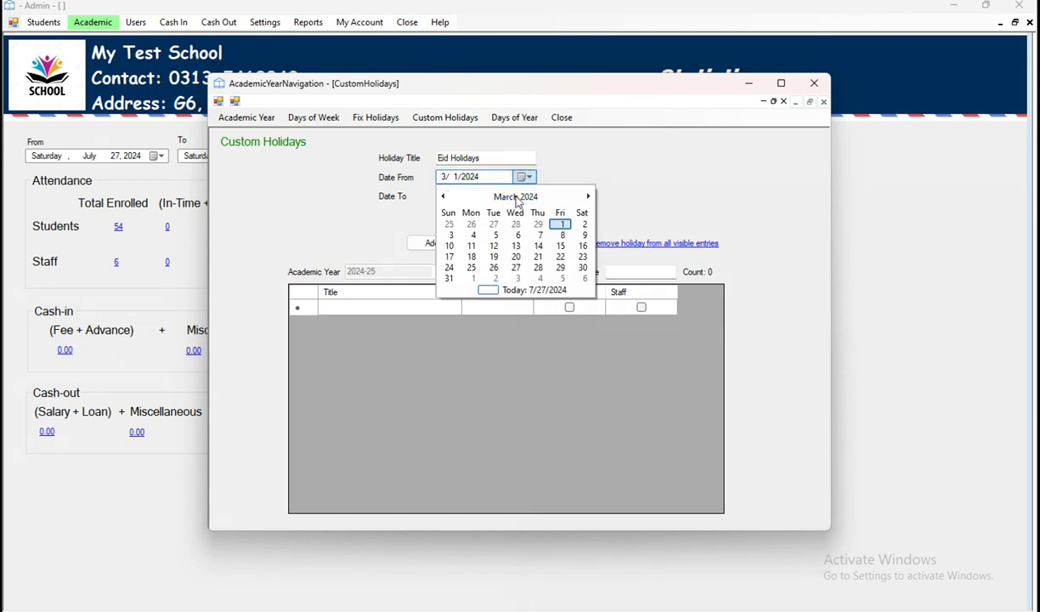
pyautogui.click(515, 196)
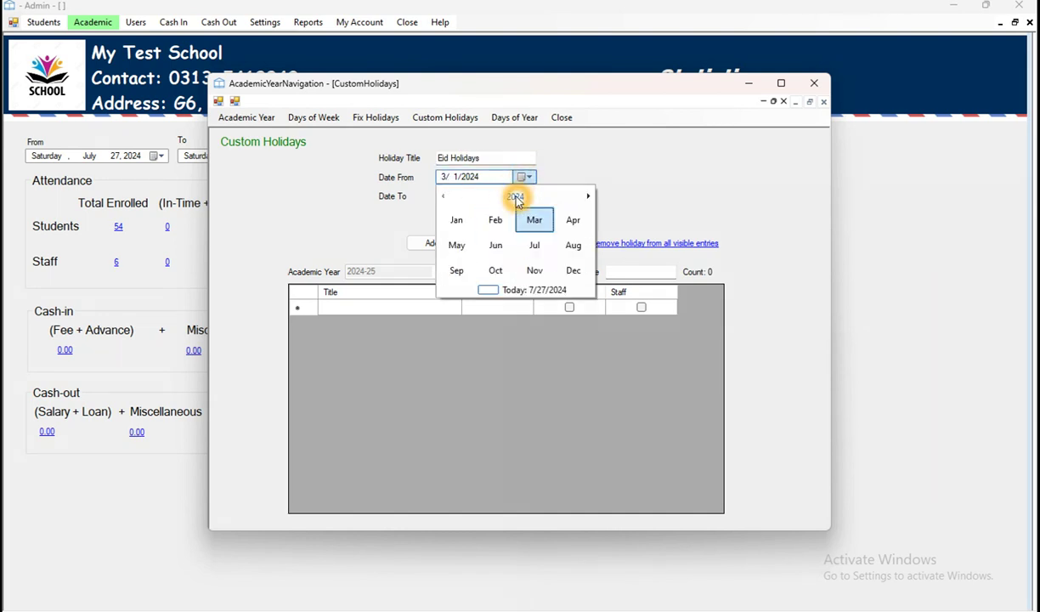
pyautogui.click(464, 269)
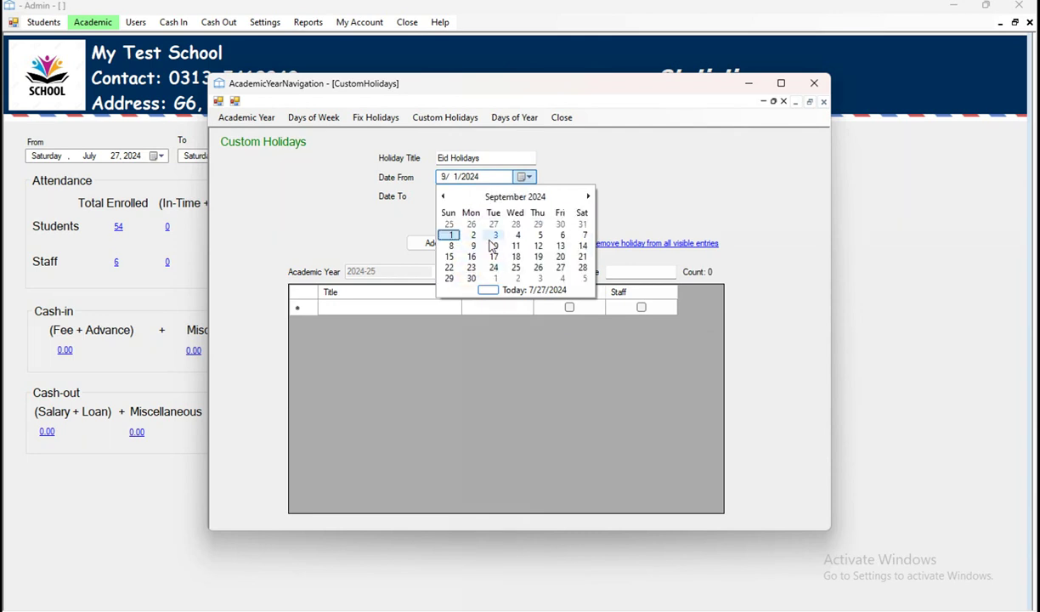
pyautogui.click(494, 246)
# Set the end date of Eid Holidays to 9/13/2024
pyautogui.click(523, 197)
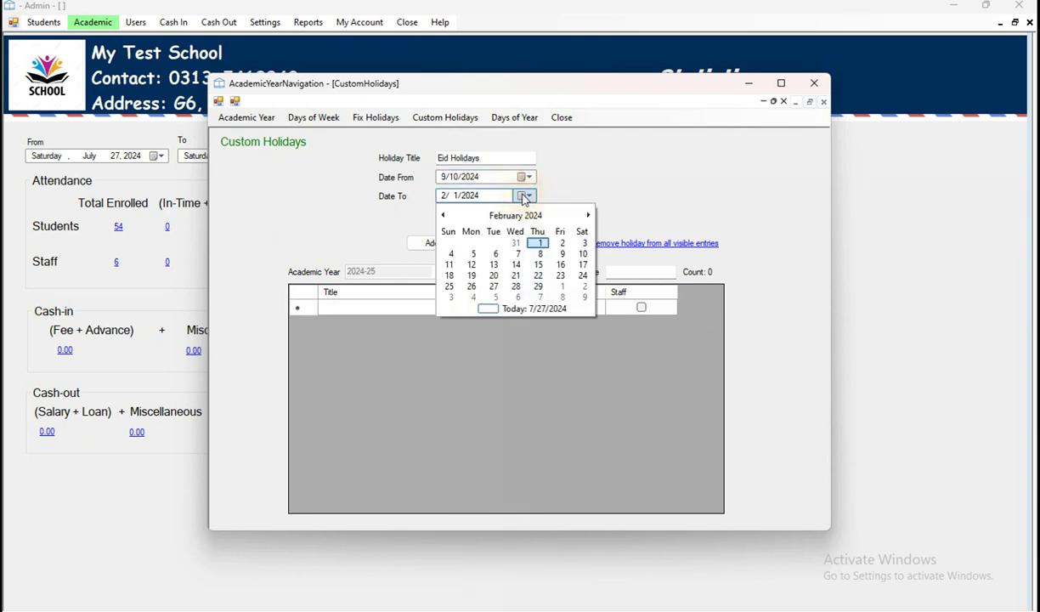
pyautogui.click(516, 215)
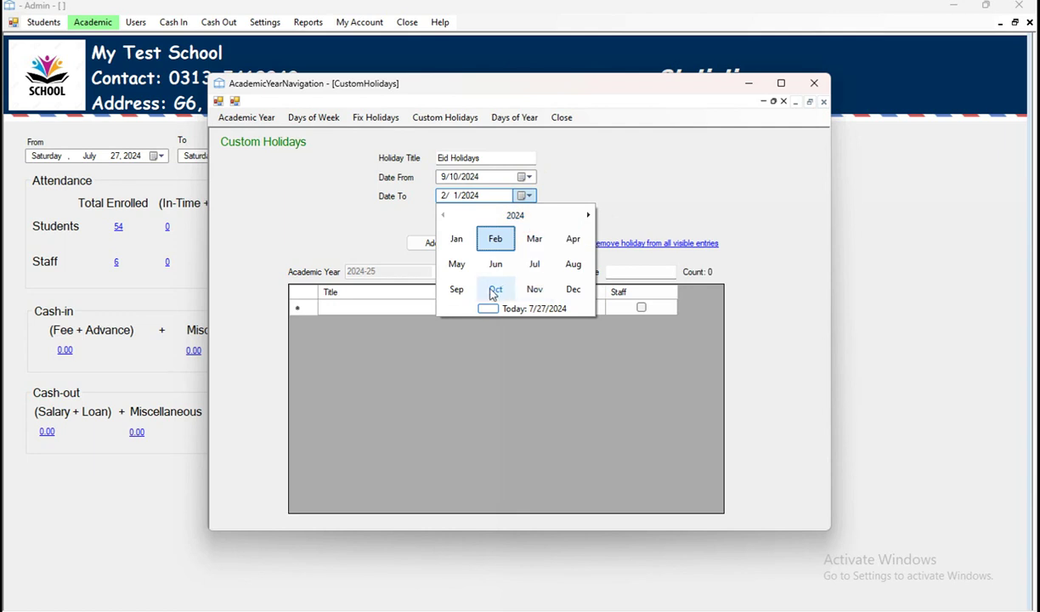
pyautogui.click(459, 288)
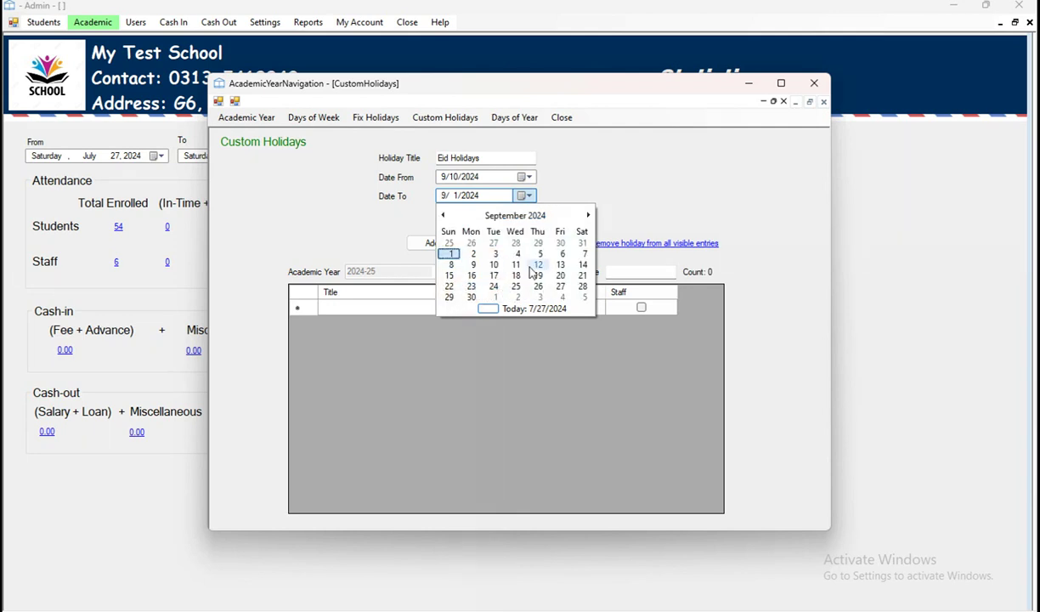
pyautogui.click(560, 264)
pyautogui.click(551, 212)
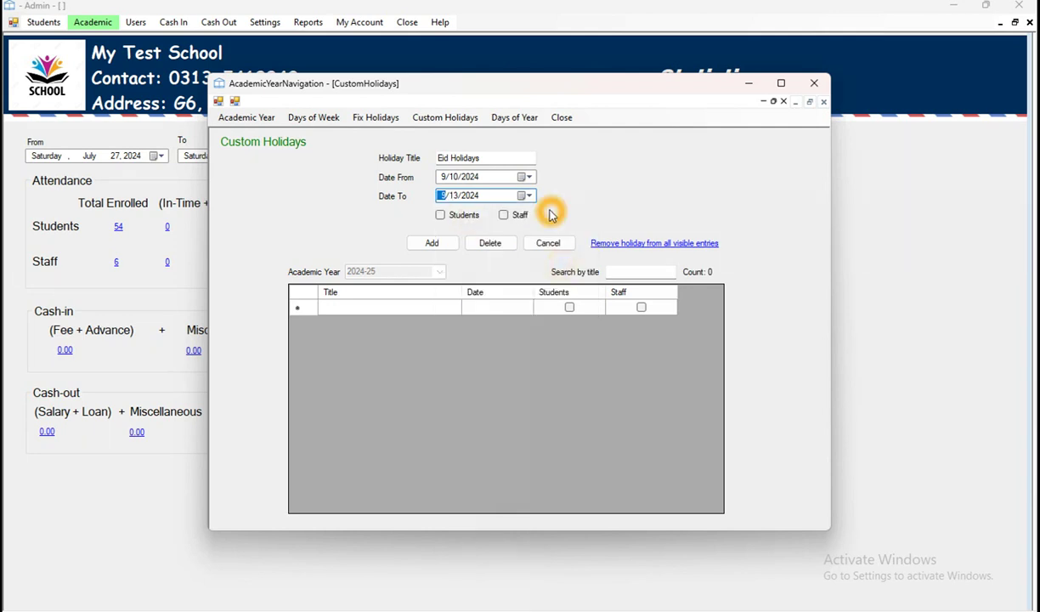
# Make Eid Holidays apply to both Staff and Students and add it to the custom holidays
pyautogui.click(519, 216)
pyautogui.click(461, 218)
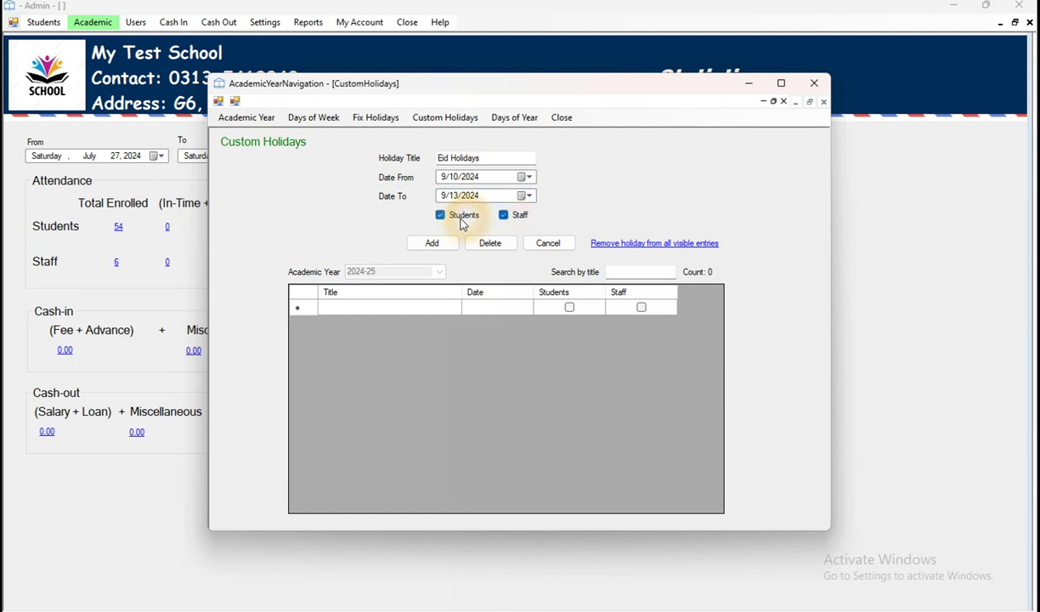
pyautogui.click(432, 242)
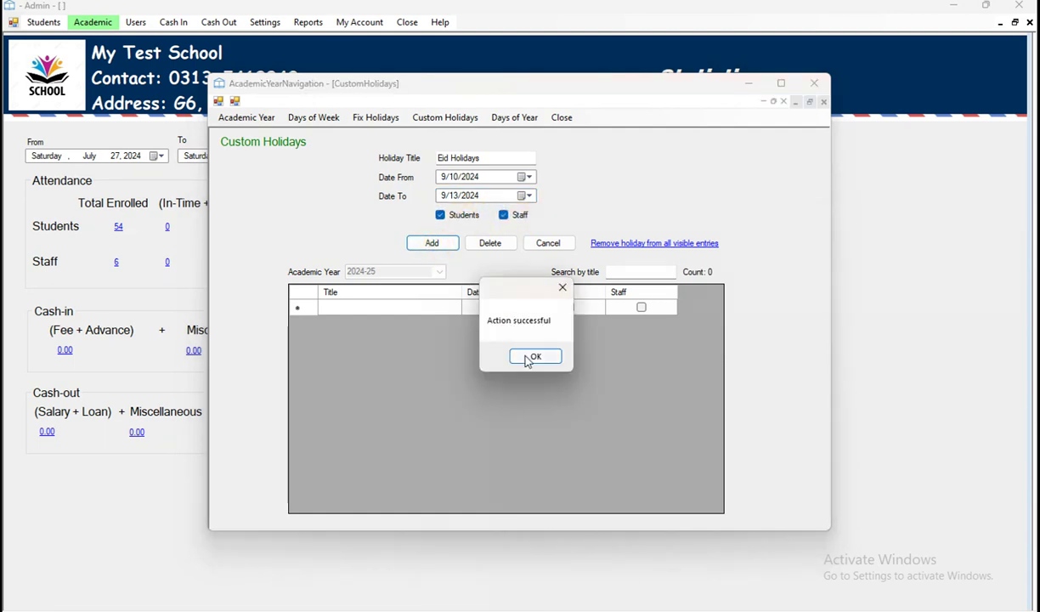
pyautogui.click(528, 363)
pyautogui.click(352, 309)
pyautogui.click(478, 315)
pyautogui.click(350, 339)
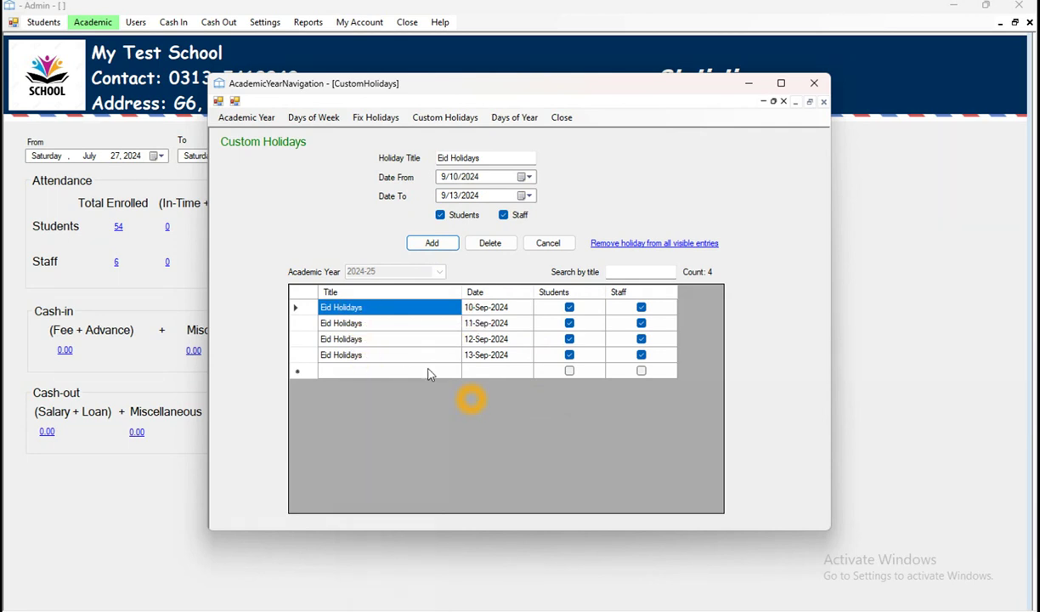
pyautogui.click(353, 313)
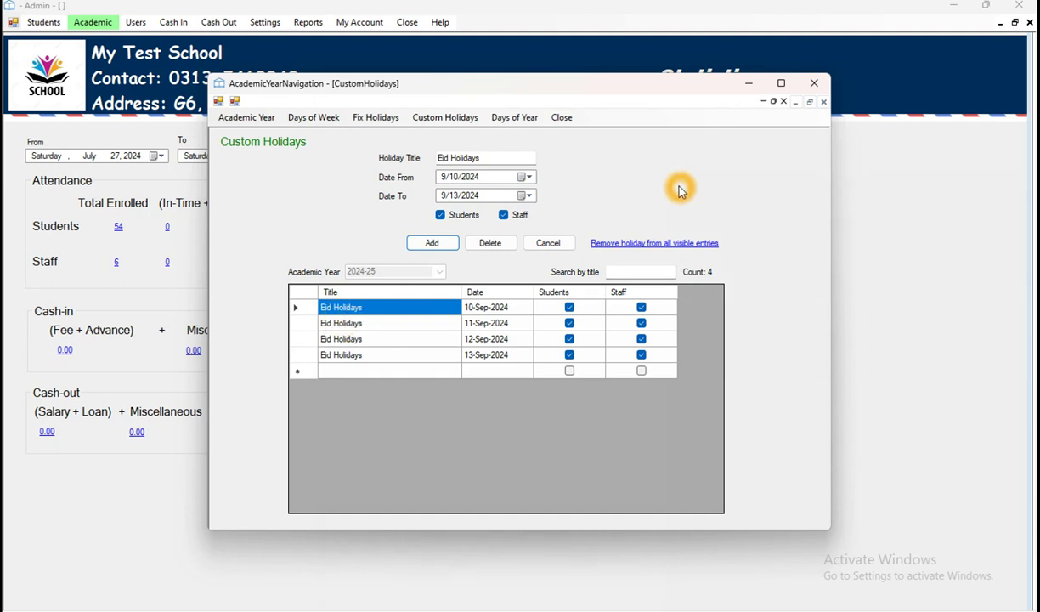
# Open the Days of Year form and look through the generated days and off days of the academic year
pyautogui.click(516, 117)
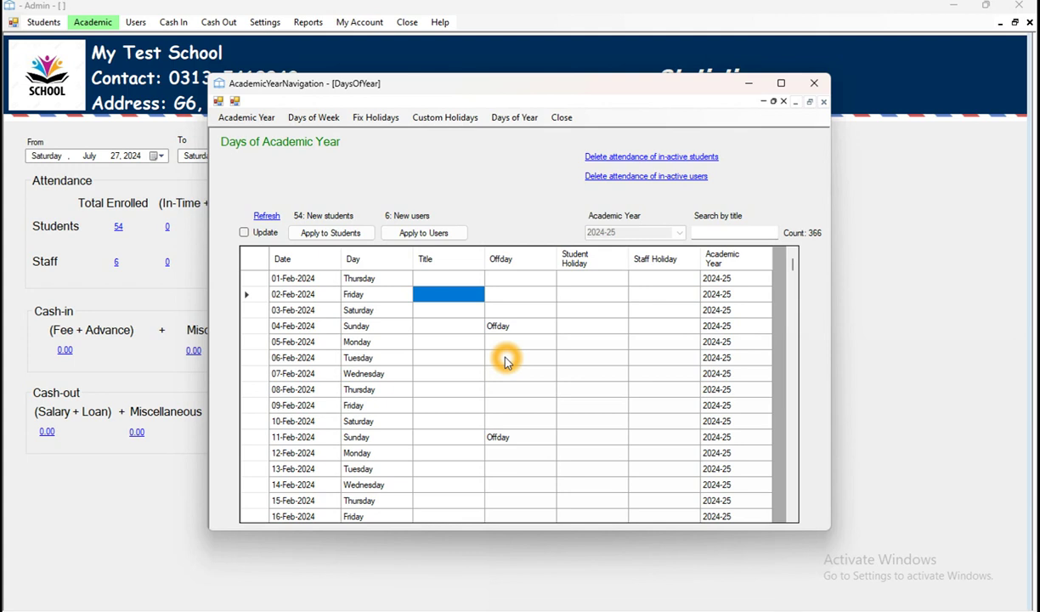
pyautogui.scroll(-15, 504, 361)
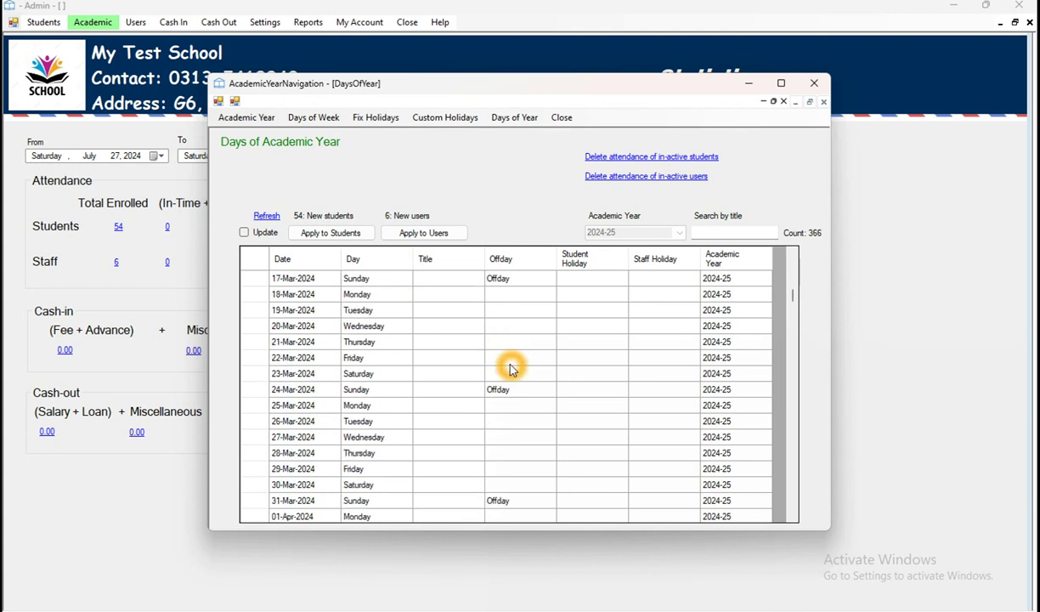
pyautogui.scroll(-4, 510, 368)
pyautogui.moveTo(793, 301); pyautogui.dragTo(790, 258)
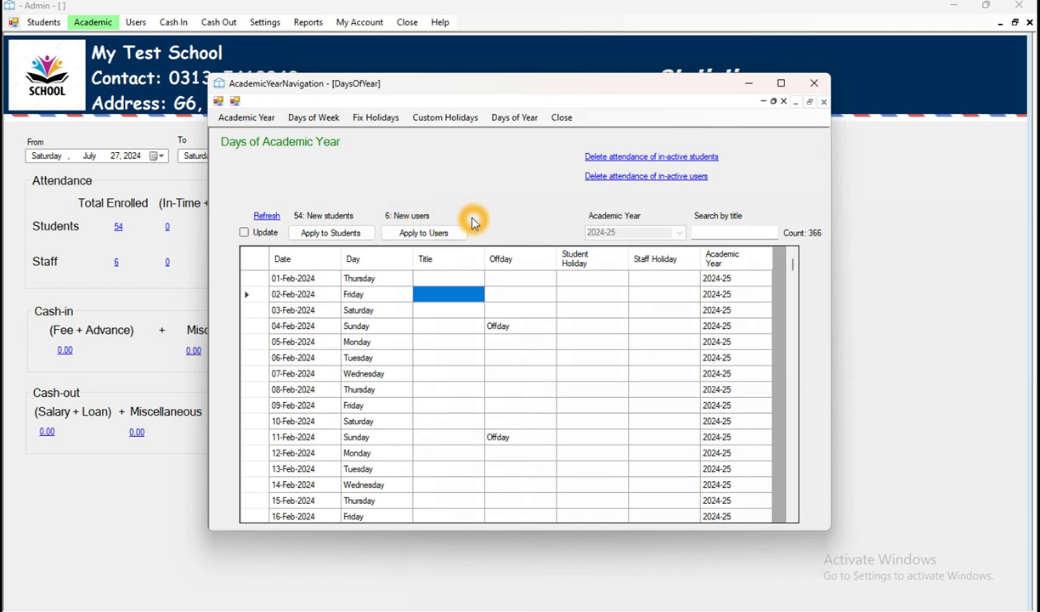
# Apply the academic year's days to the users and to the students, refreshing the counts of new entries
pyautogui.click(416, 238)
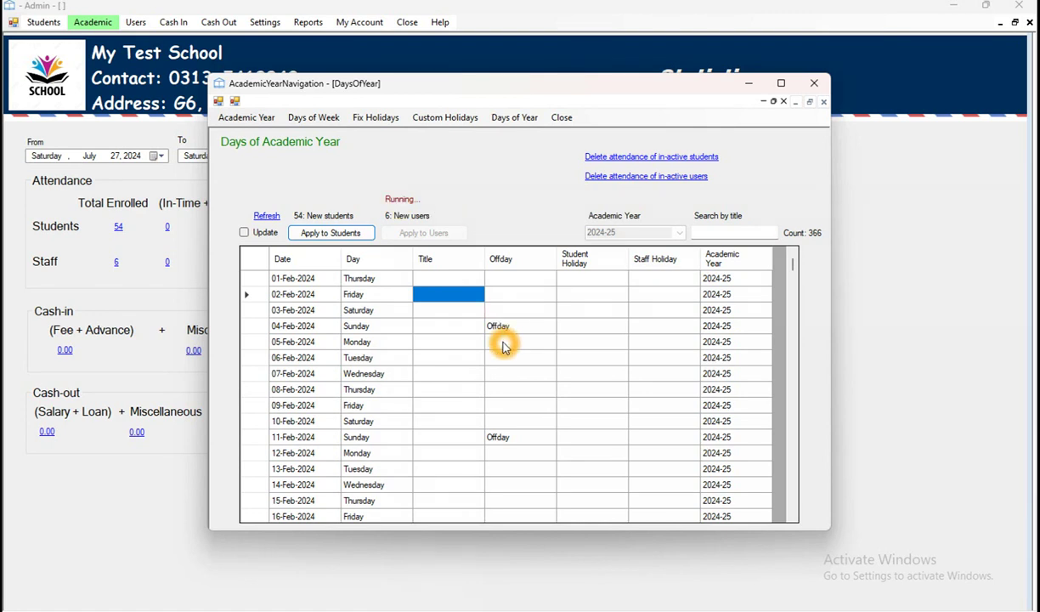
pyautogui.click(269, 218)
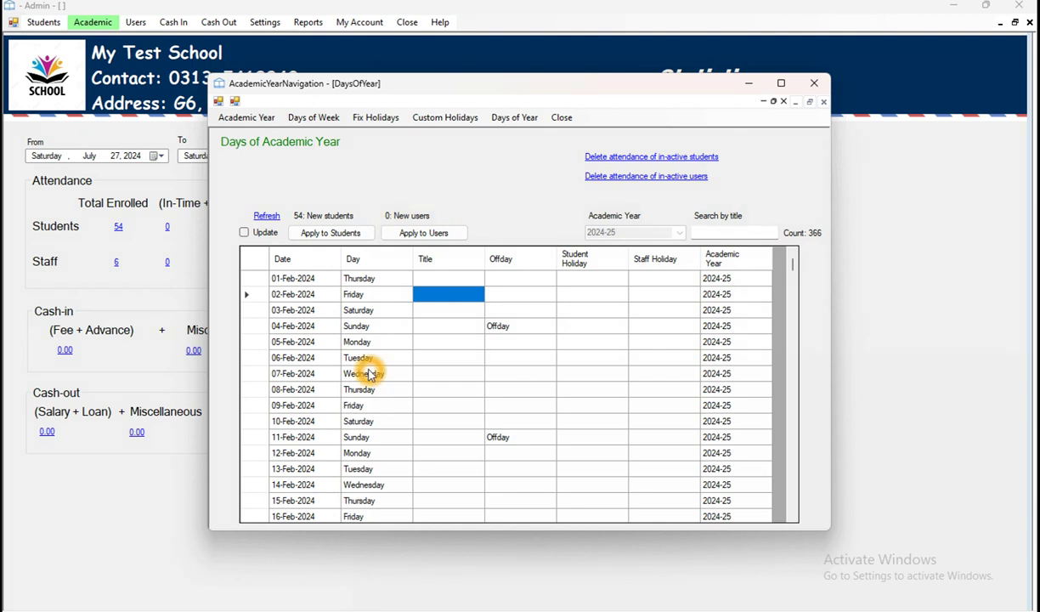
pyautogui.click(331, 236)
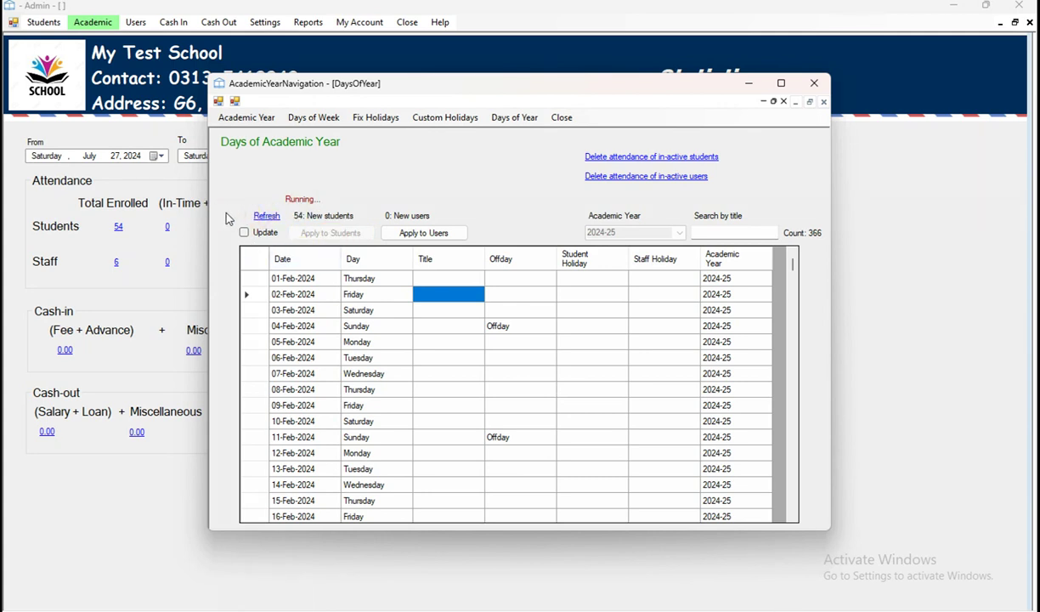
pyautogui.click(264, 218)
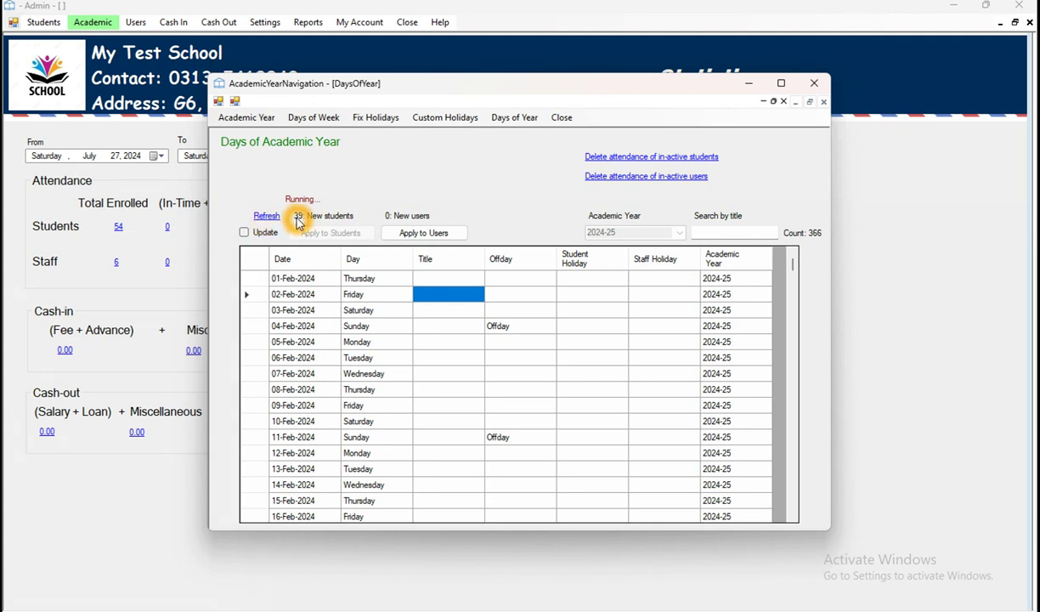
pyautogui.click(228, 229)
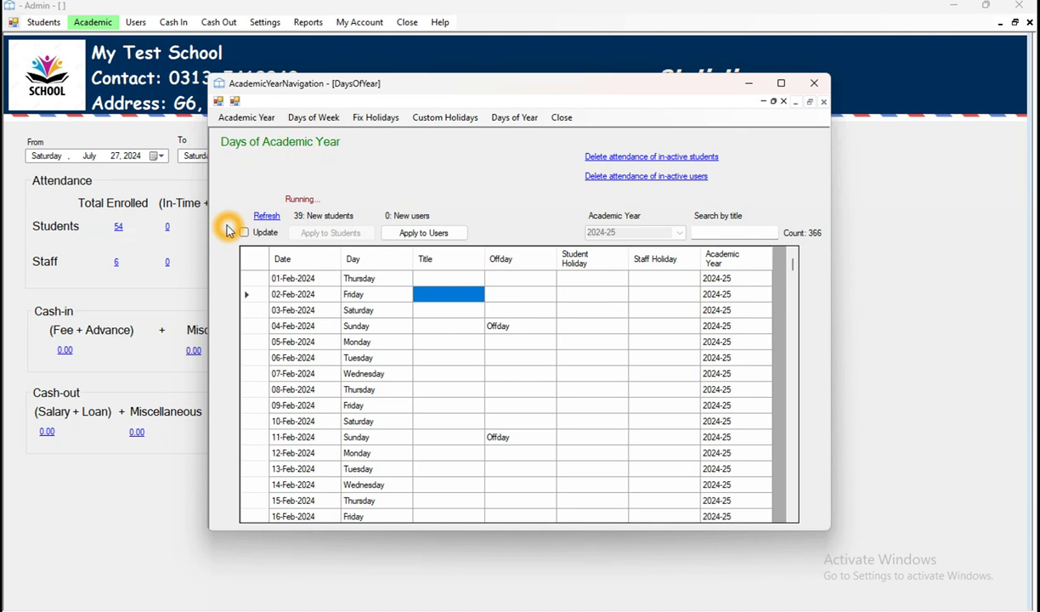
pyautogui.click(295, 223)
pyautogui.click(295, 223)
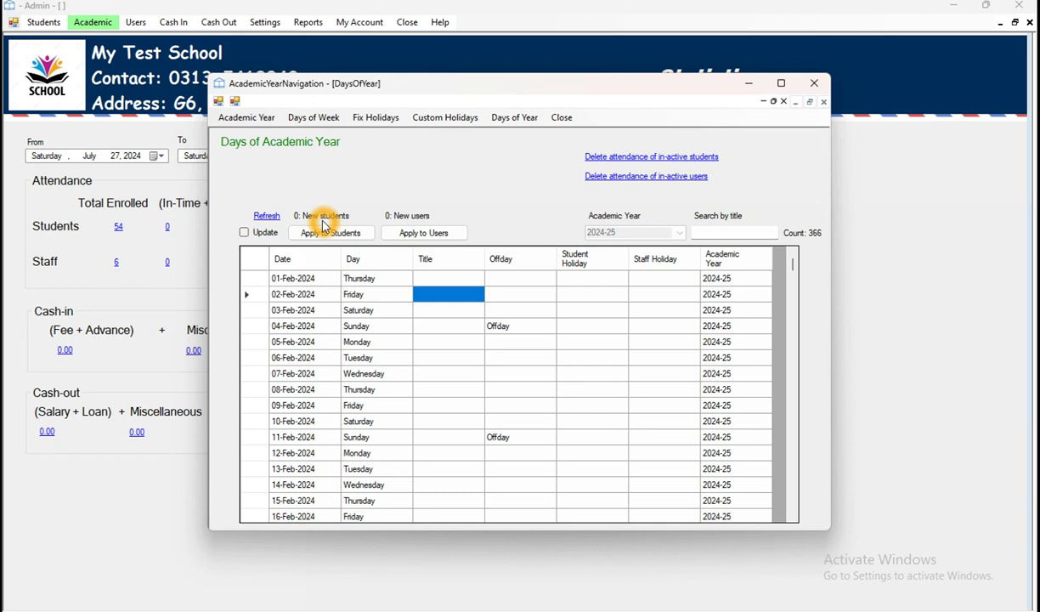
# Close the academic year window and open the students' Manual Attendance form
pyautogui.click(815, 83)
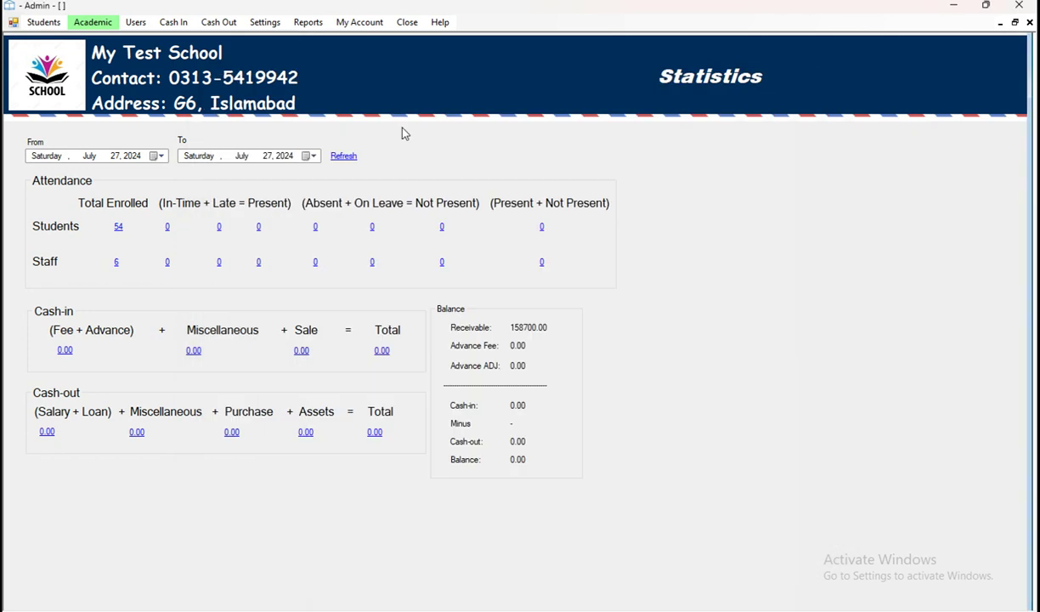
pyautogui.click(43, 22)
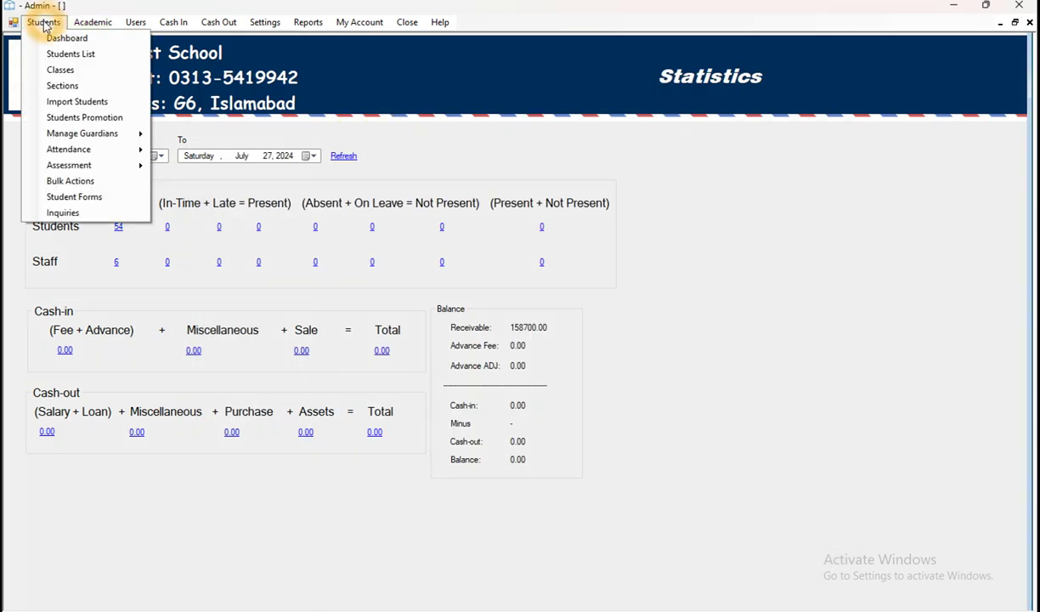
pyautogui.click(73, 153)
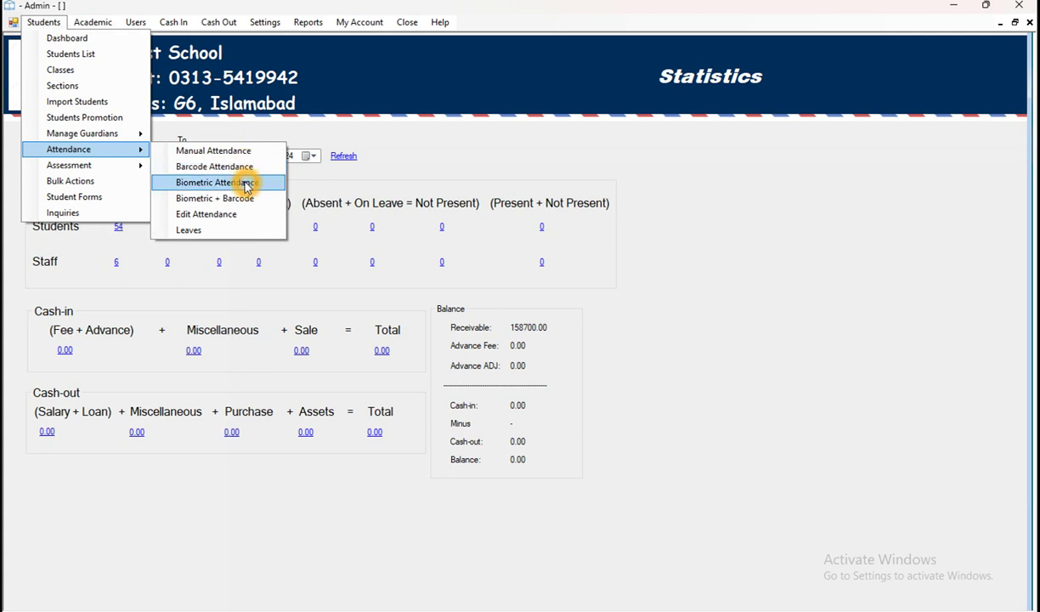
pyautogui.click(205, 151)
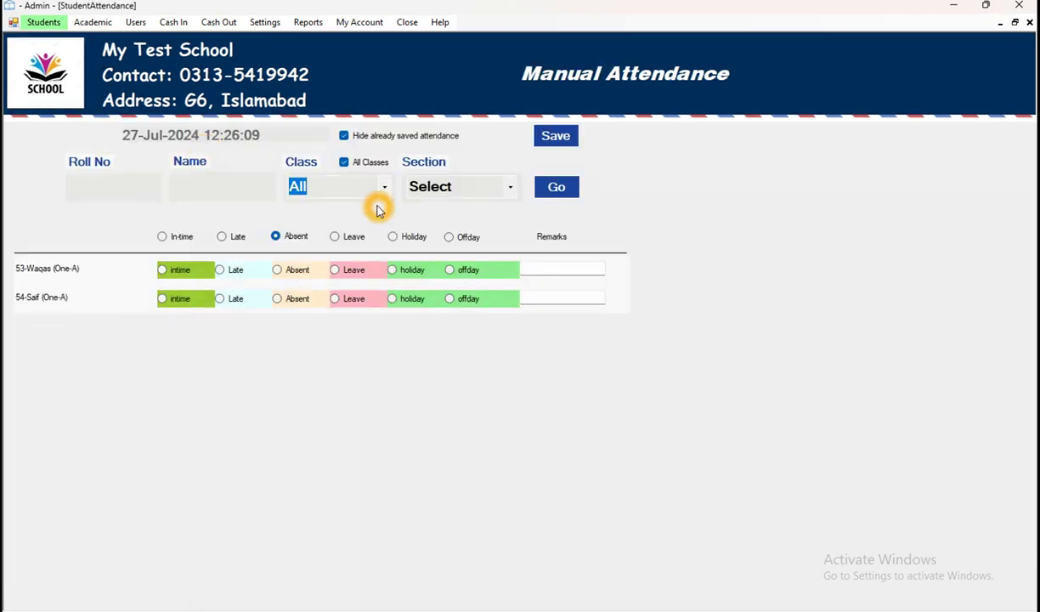
# Load the manual attendance list for class One, section A
pyautogui.click(385, 188)
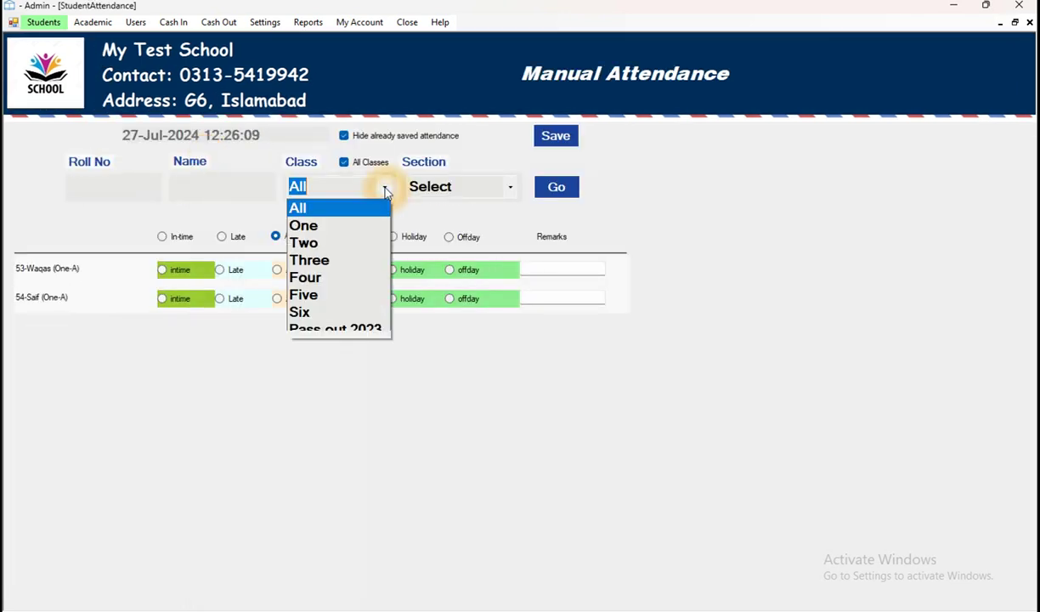
pyautogui.click(304, 226)
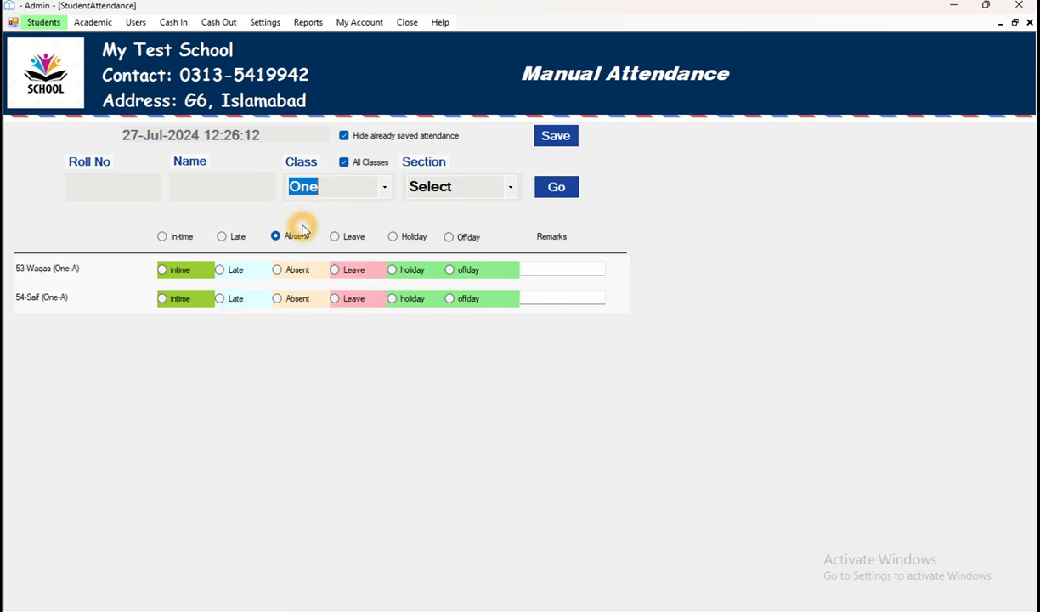
pyautogui.click(508, 186)
pyautogui.click(437, 227)
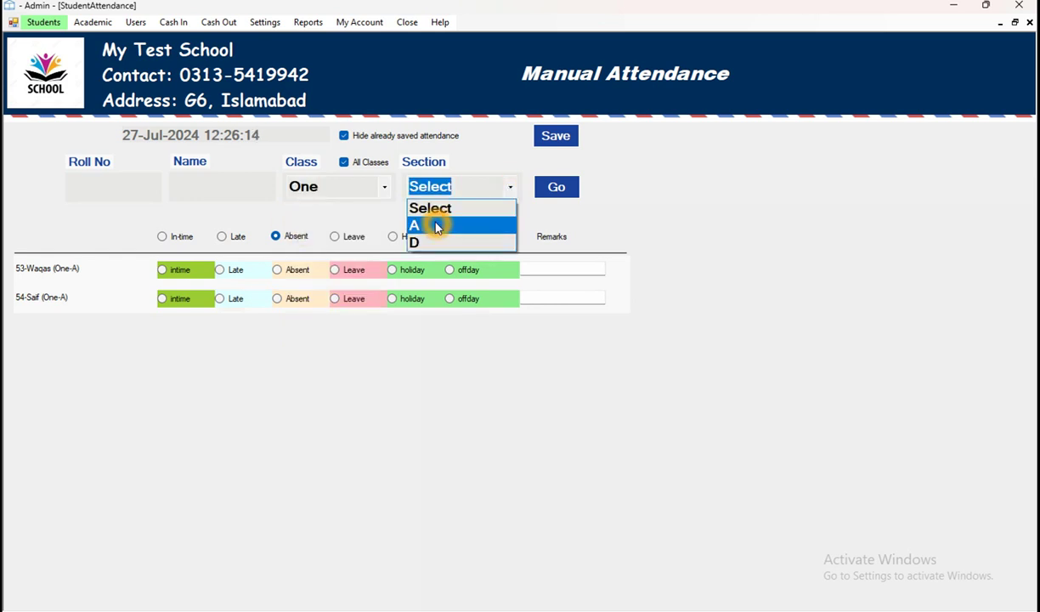
pyautogui.click(556, 188)
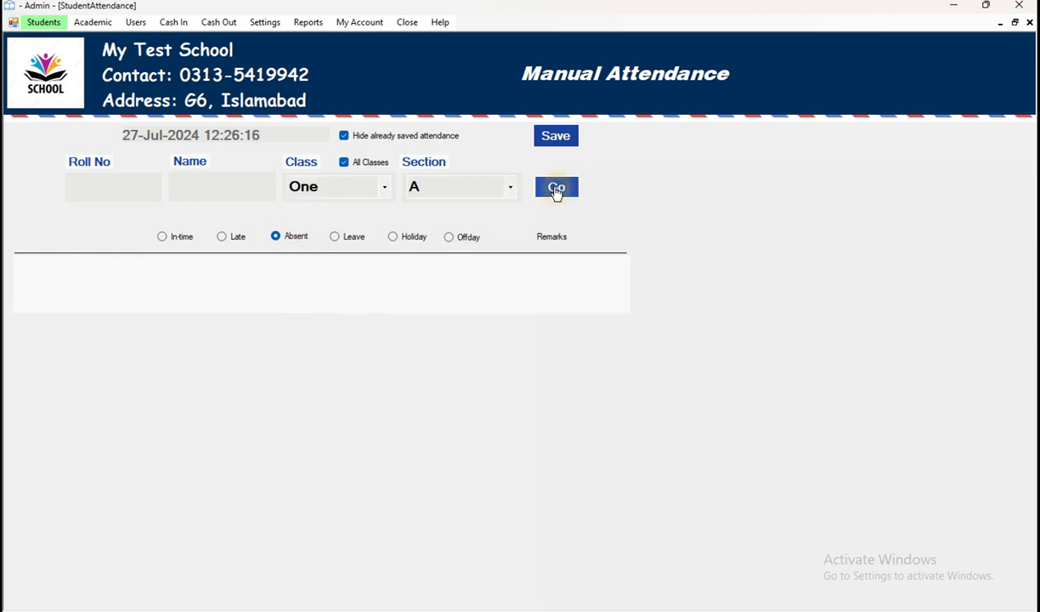
pyautogui.click(110, 354)
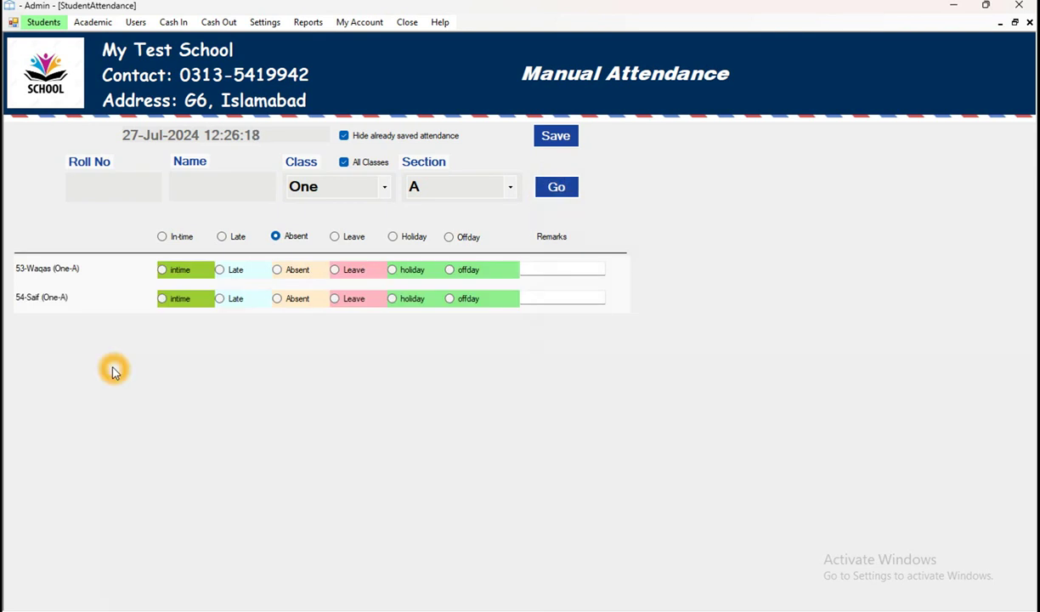
# Mark all listed students in-time, change the second student to absent, and save the attendance
pyautogui.click(299, 235)
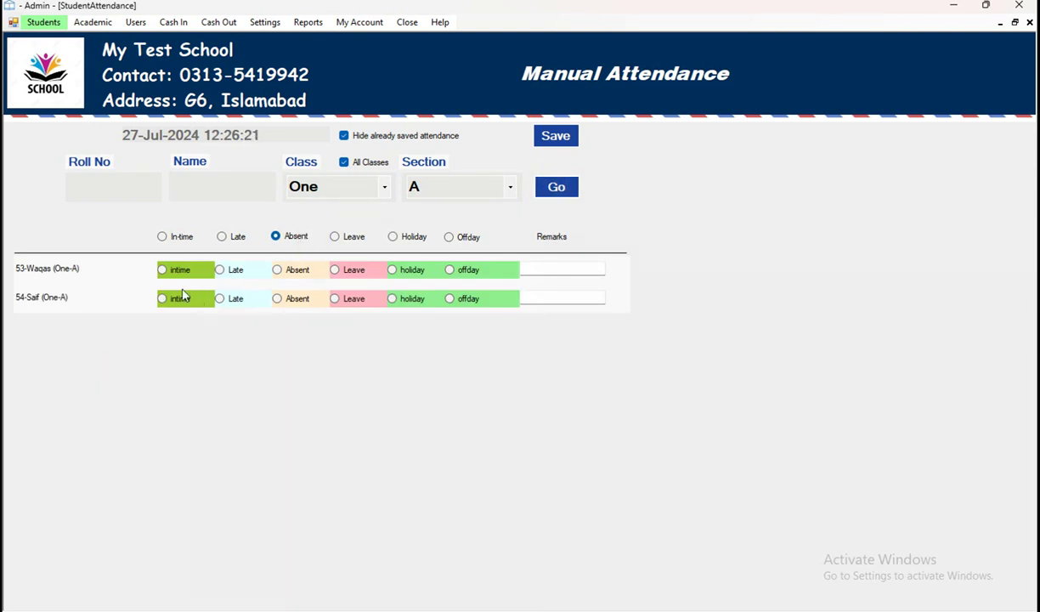
pyautogui.click(180, 237)
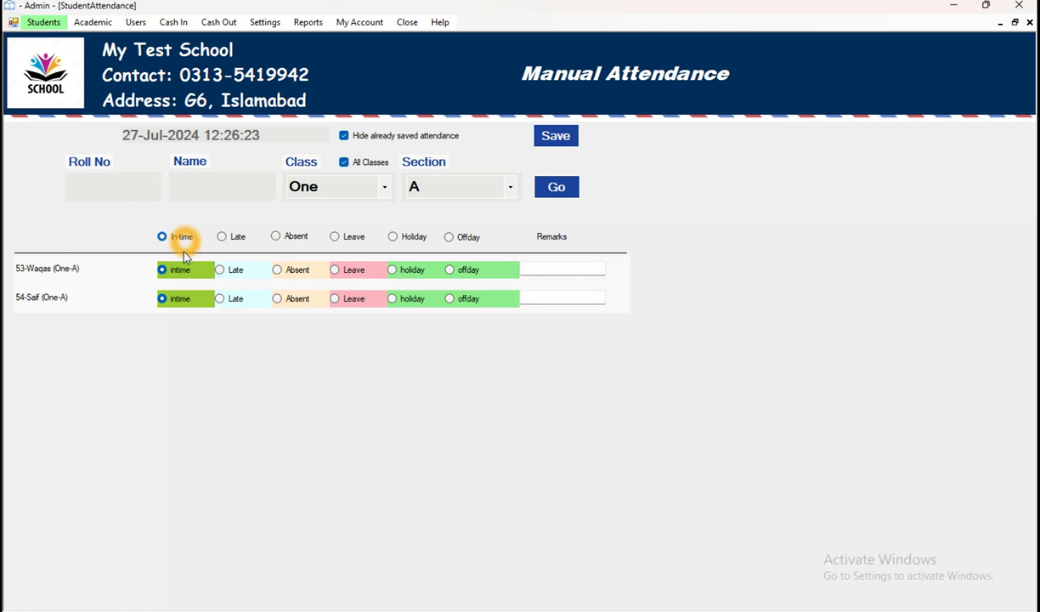
pyautogui.click(181, 272)
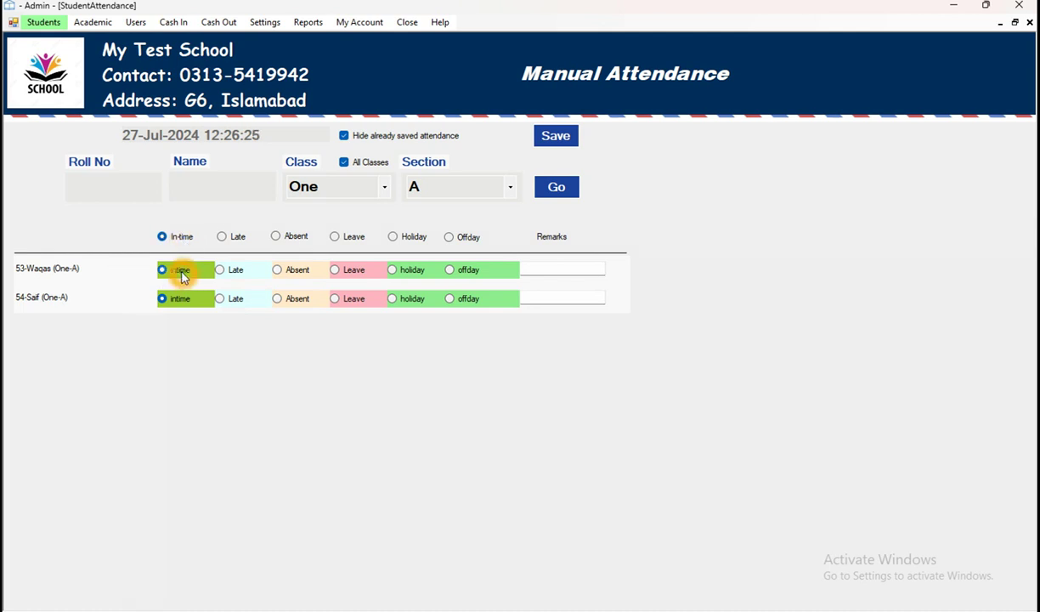
pyautogui.click(278, 302)
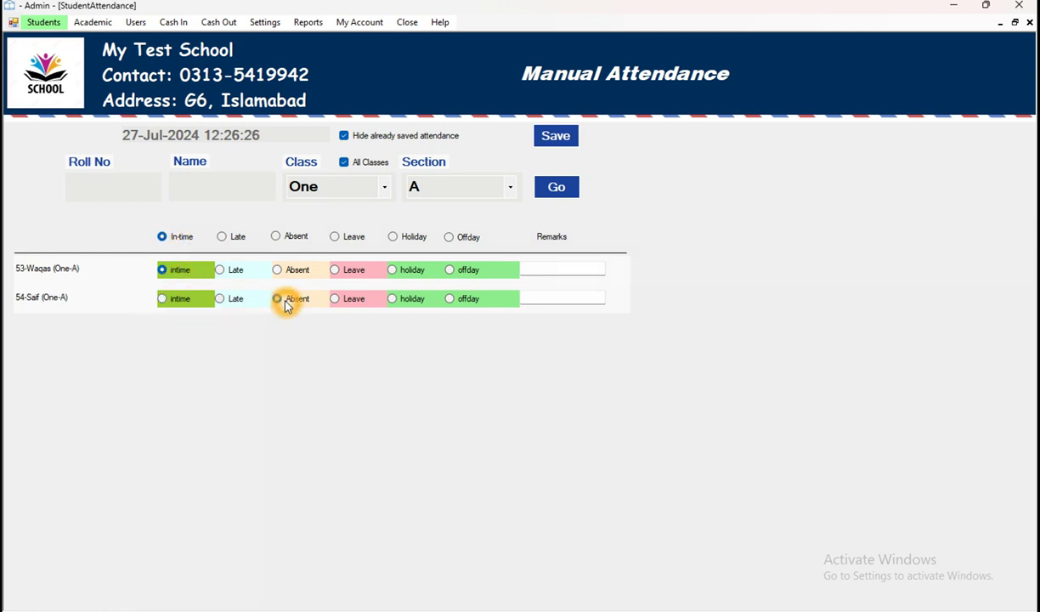
pyautogui.click(280, 301)
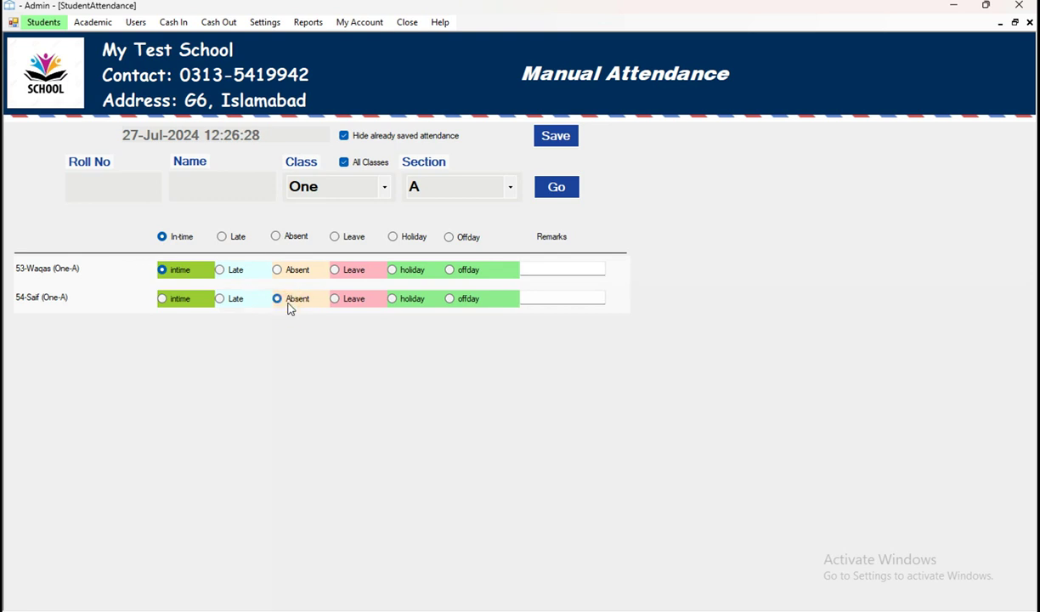
pyautogui.click(556, 141)
pyautogui.click(533, 358)
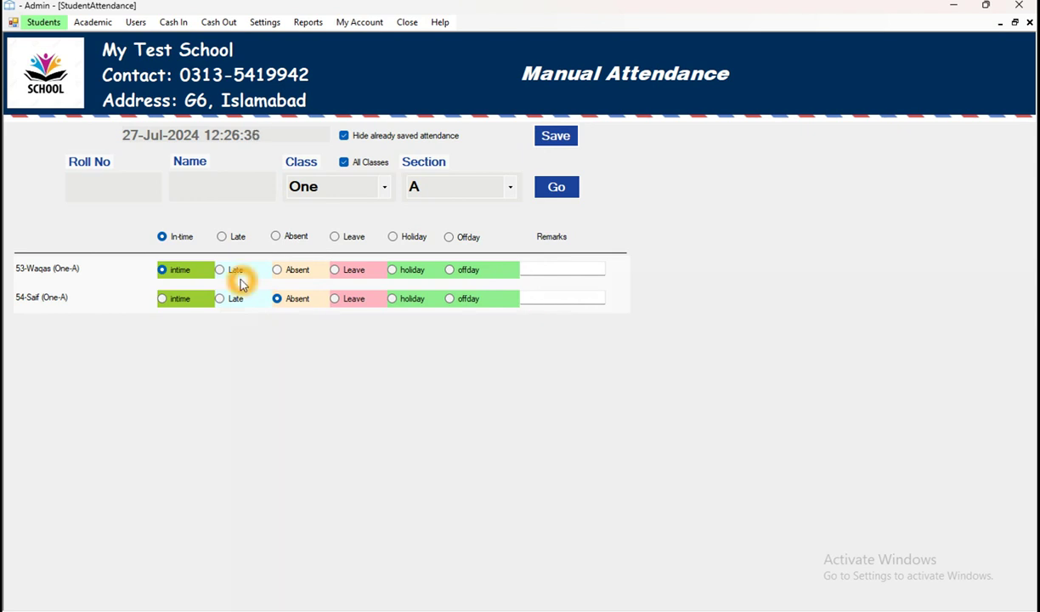
pyautogui.click(338, 190)
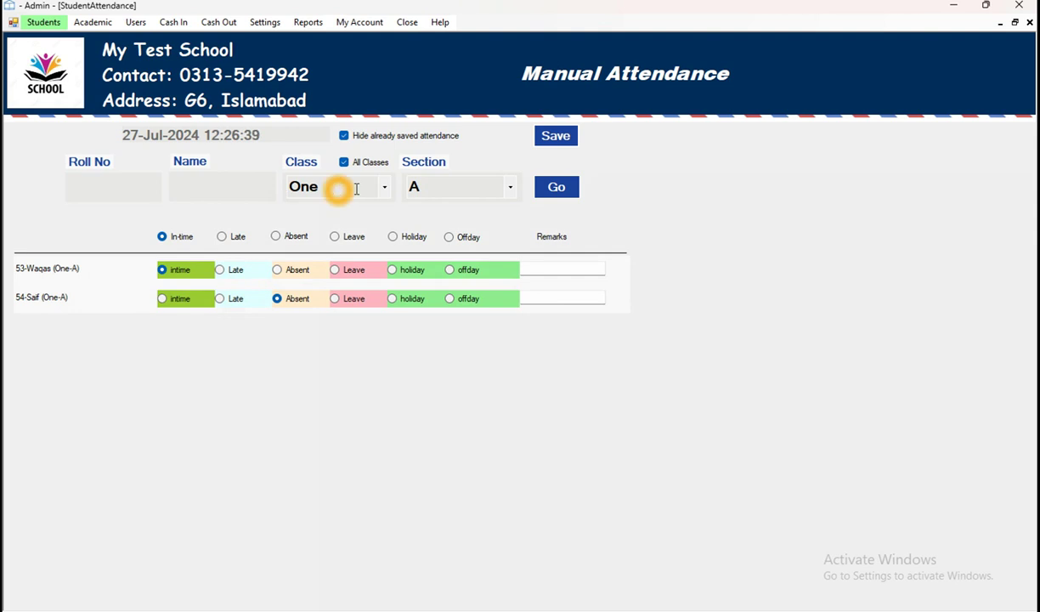
pyautogui.click(395, 191)
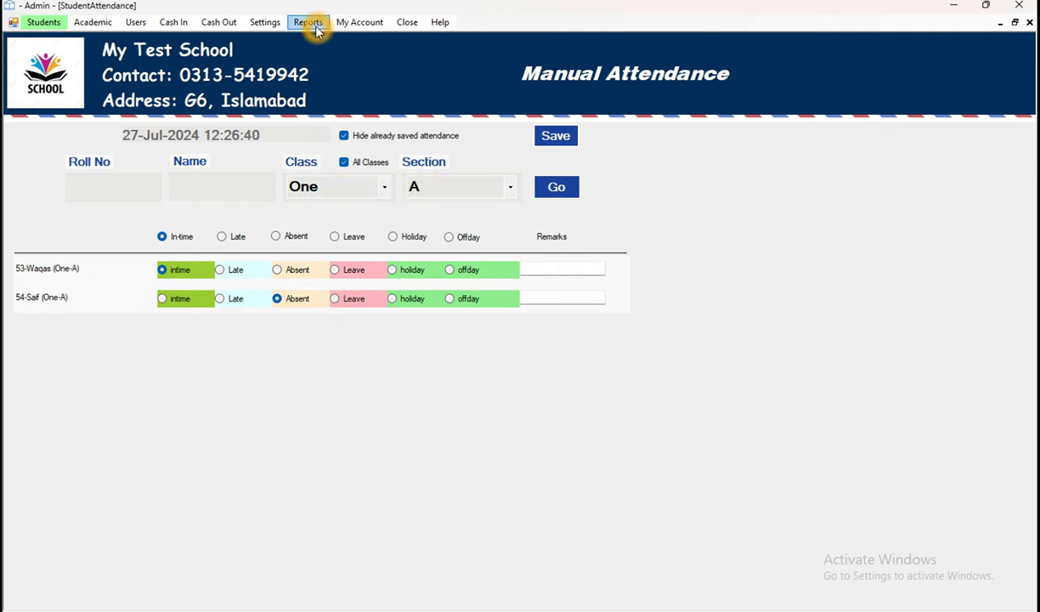
pyautogui.click(316, 27)
pyautogui.click(733, 256)
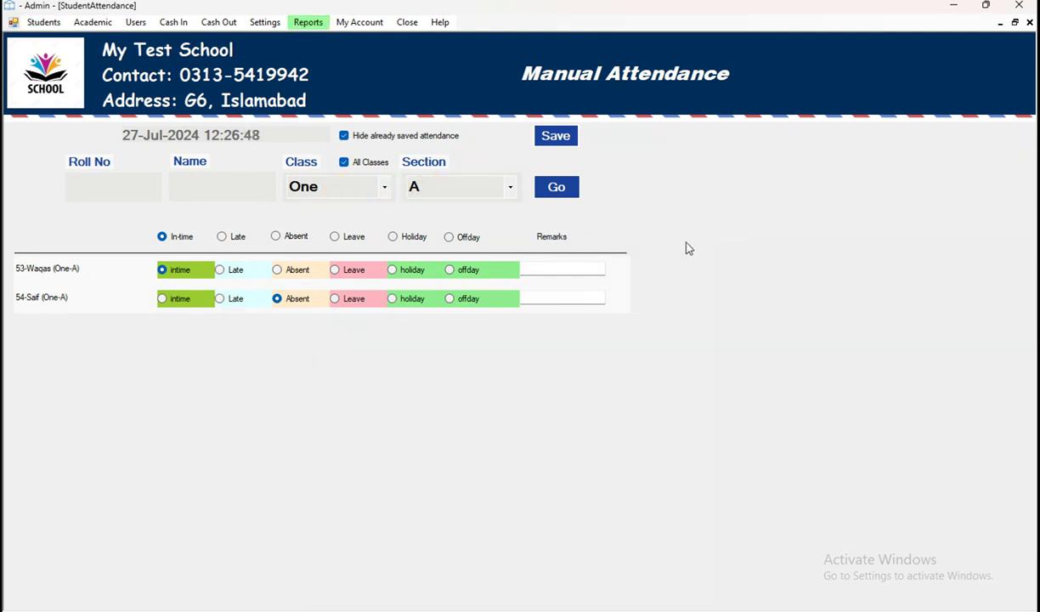
pyautogui.click(688, 247)
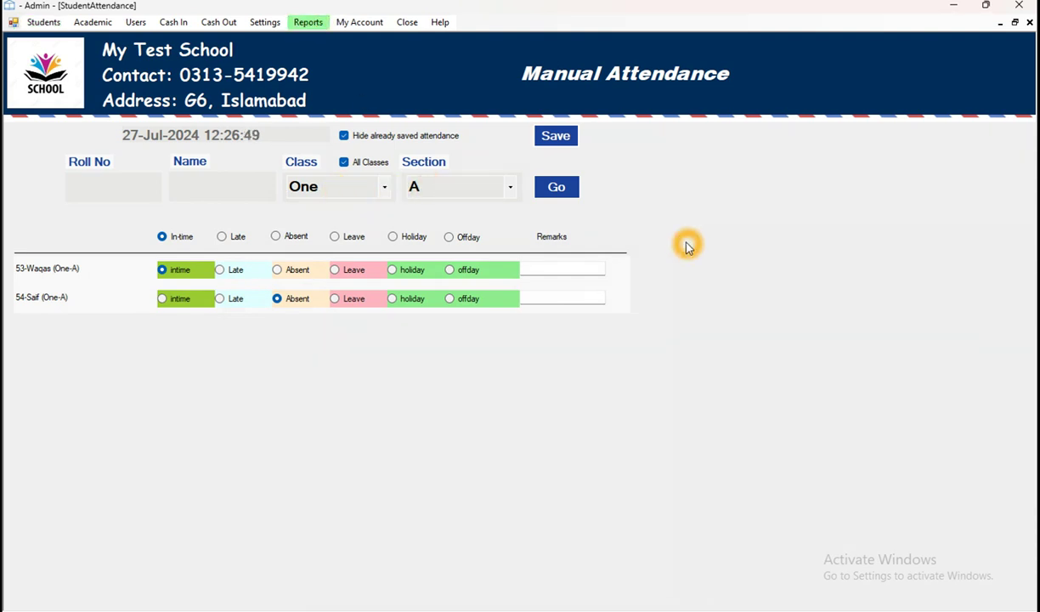
# Open the detailed attendance report from the students' information reports
pyautogui.click(308, 23)
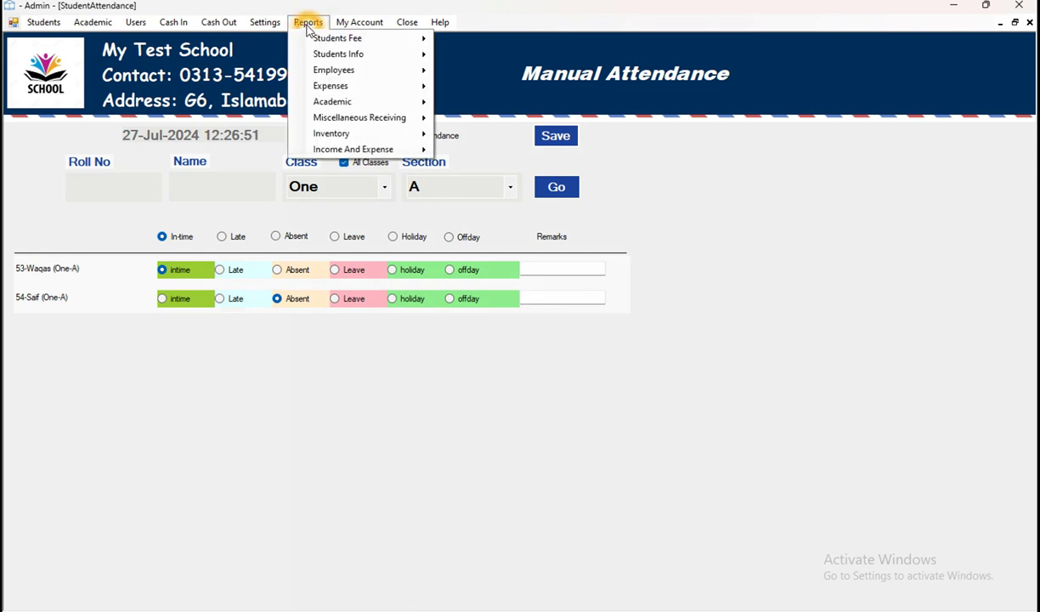
pyautogui.click(349, 54)
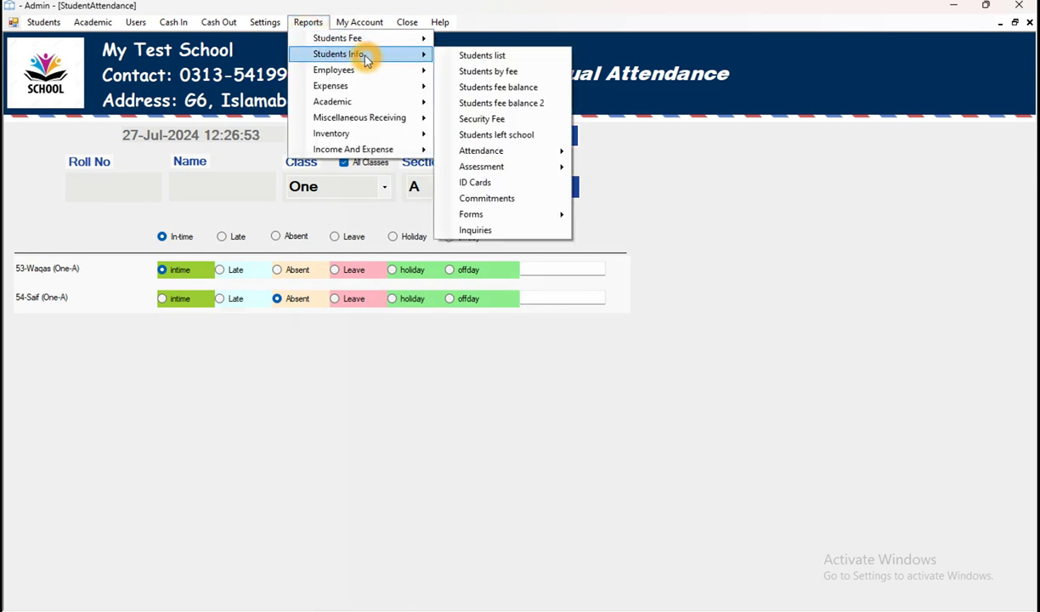
pyautogui.click(468, 150)
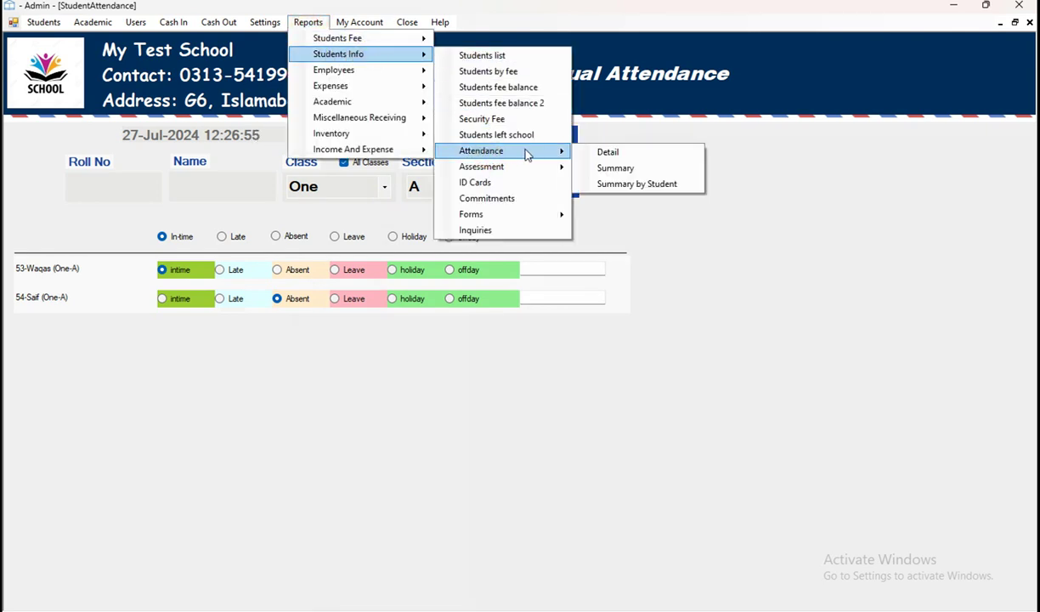
pyautogui.click(643, 155)
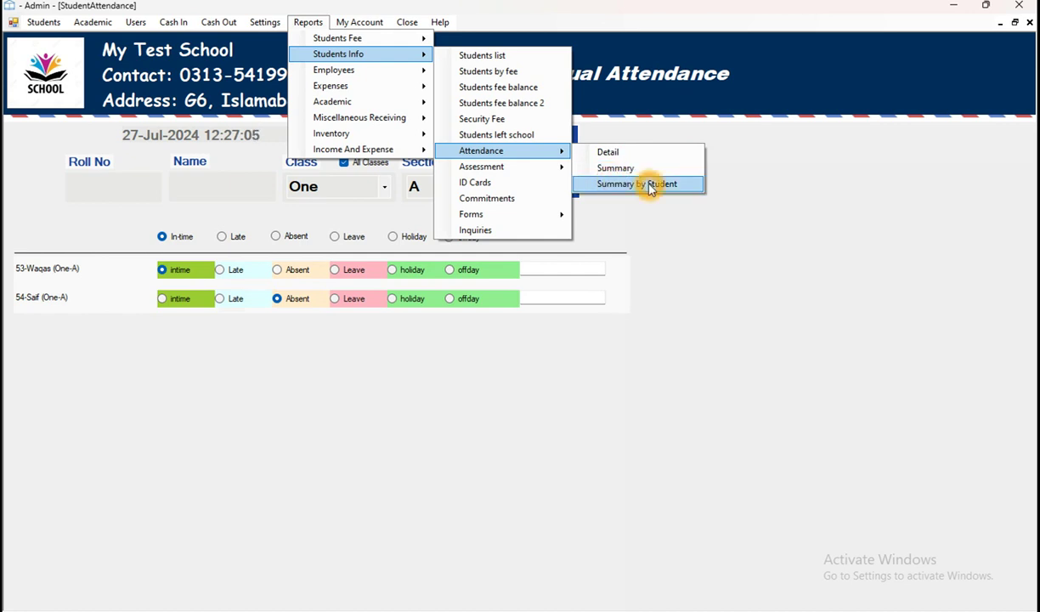
pyautogui.click(629, 159)
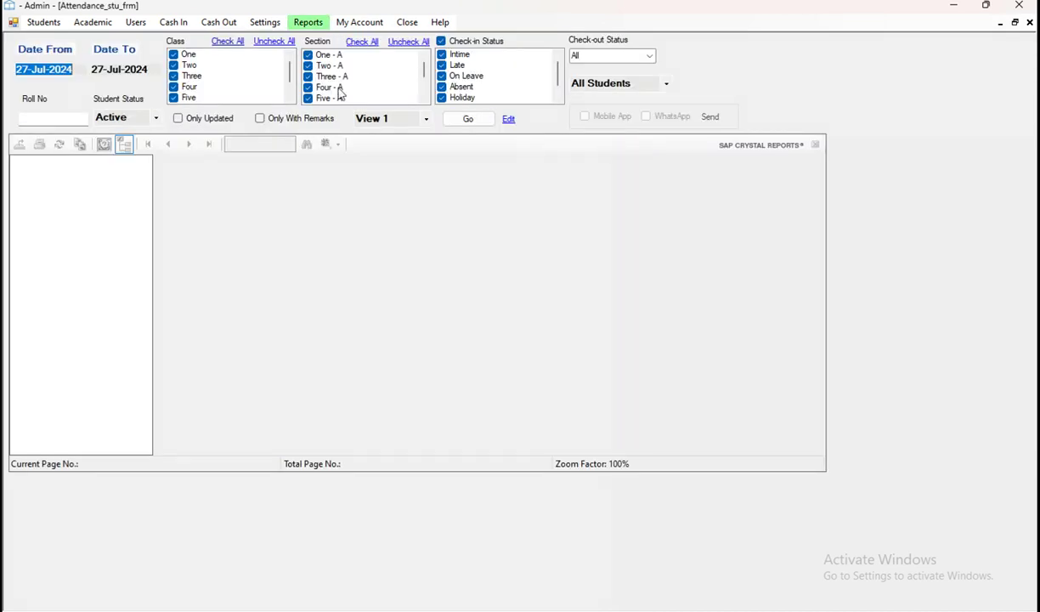
# Generate the attendance report for class One, section One - A only, and check each student's check-in status
pyautogui.click(274, 41)
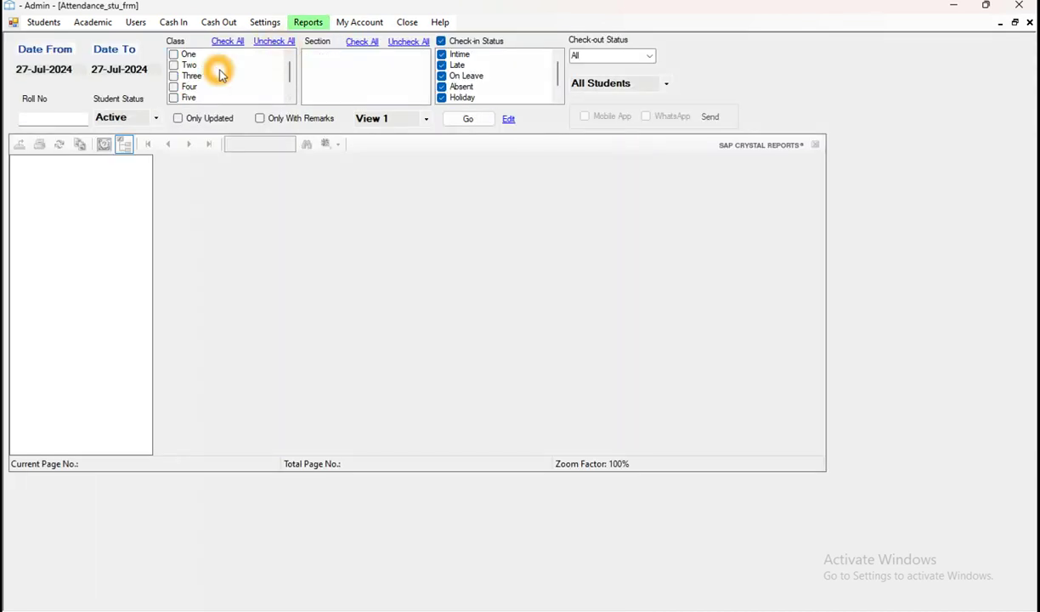
pyautogui.click(180, 55)
pyautogui.click(418, 43)
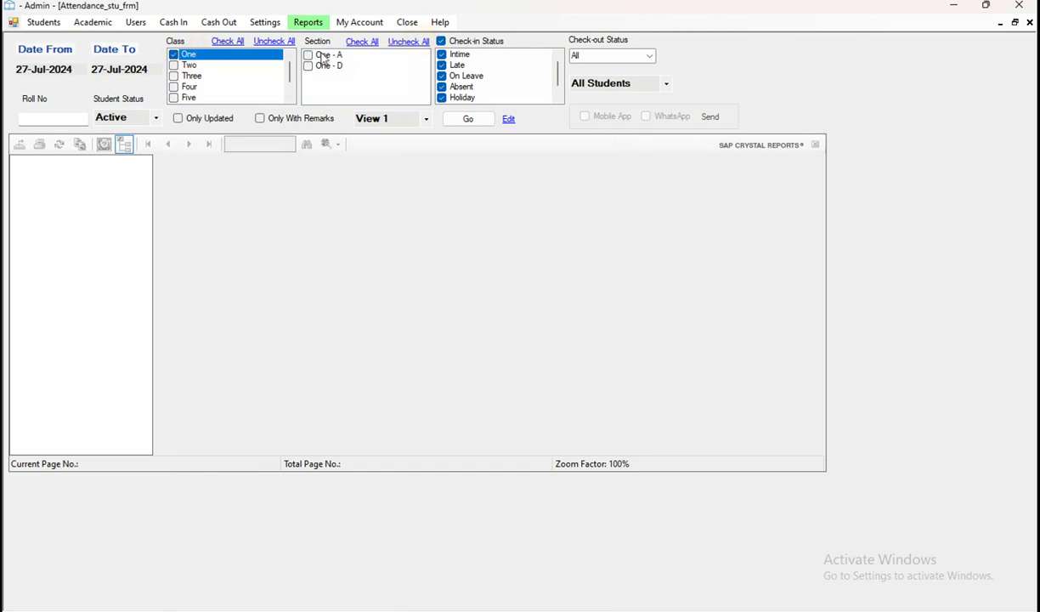
pyautogui.click(309, 55)
pyautogui.click(471, 122)
pyautogui.click(471, 124)
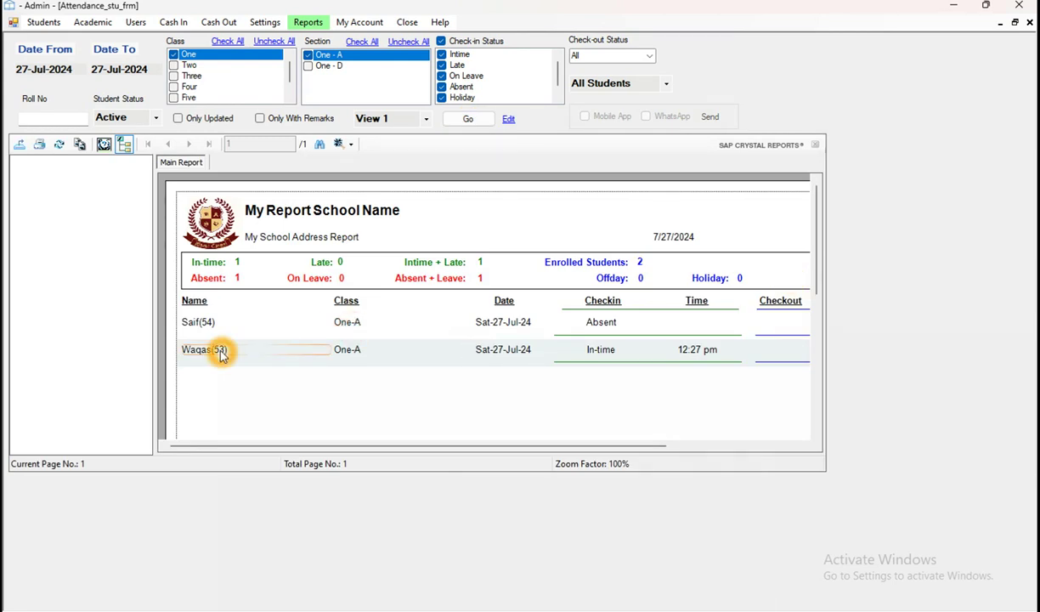
pyautogui.click(601, 349)
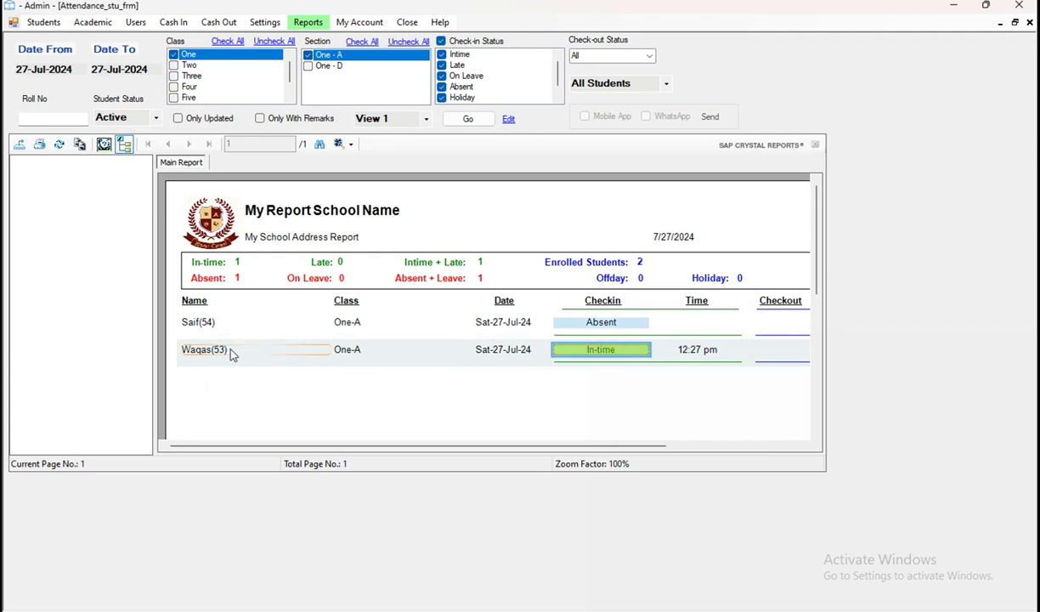
pyautogui.click(194, 324)
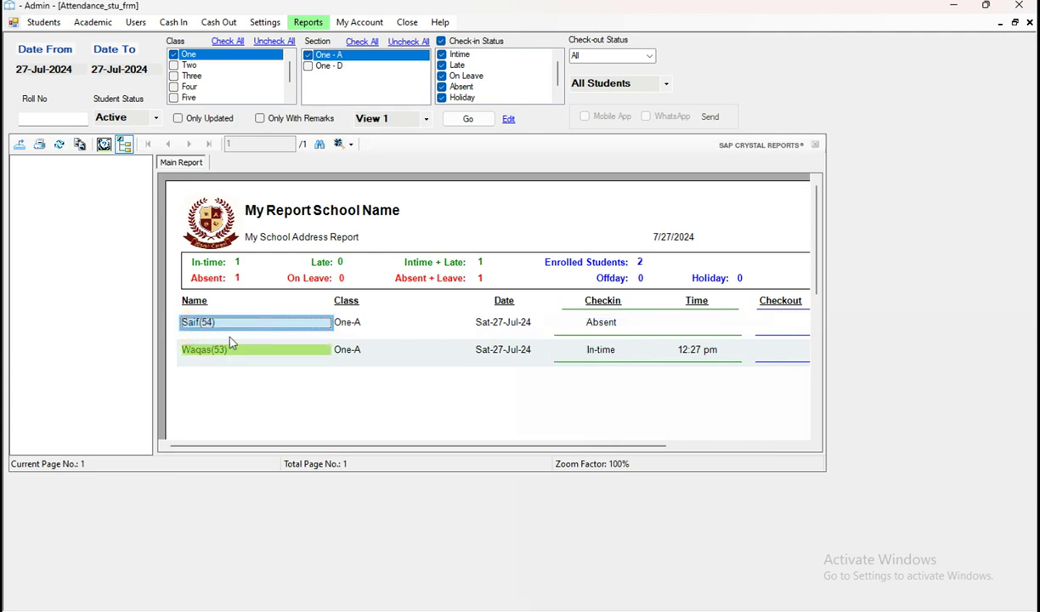
pyautogui.click(601, 322)
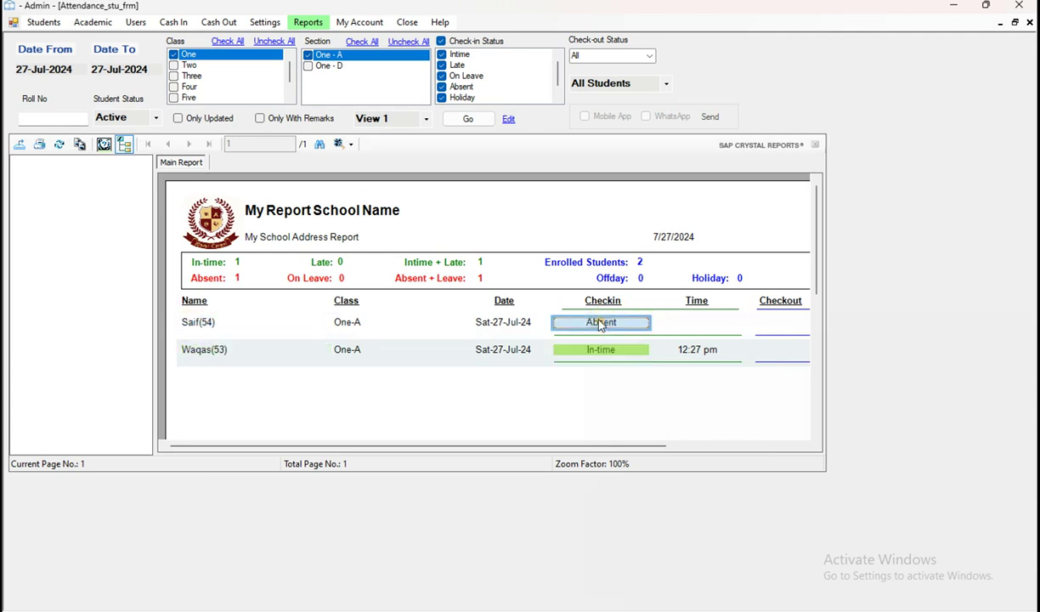
pyautogui.moveTo(832, 403)
pyautogui.mouseDown()
pyautogui.moveTo(868, 422)
pyautogui.moveTo(886, 404)
pyautogui.mouseUp()
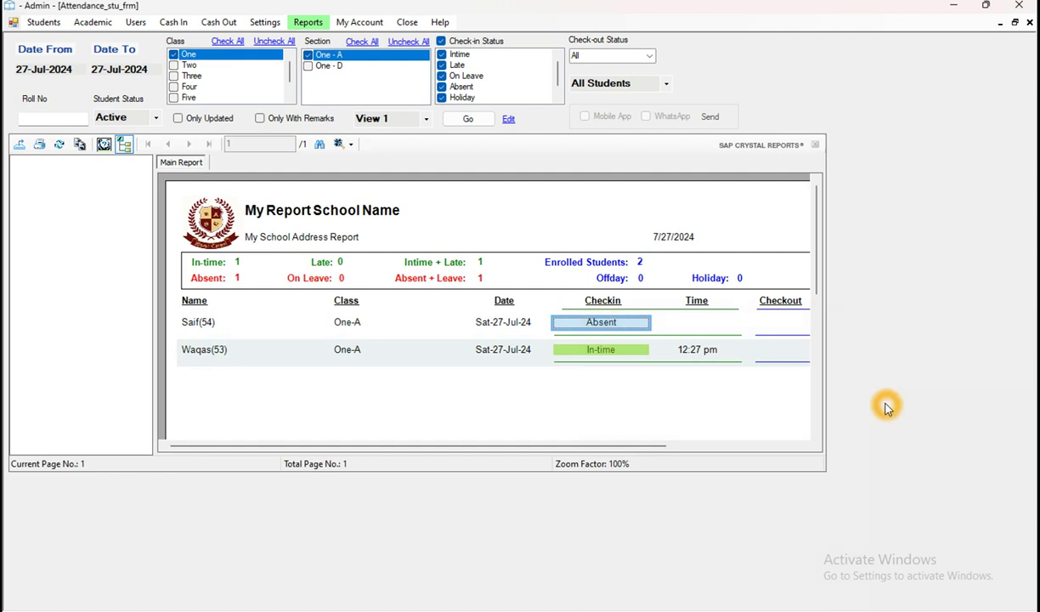